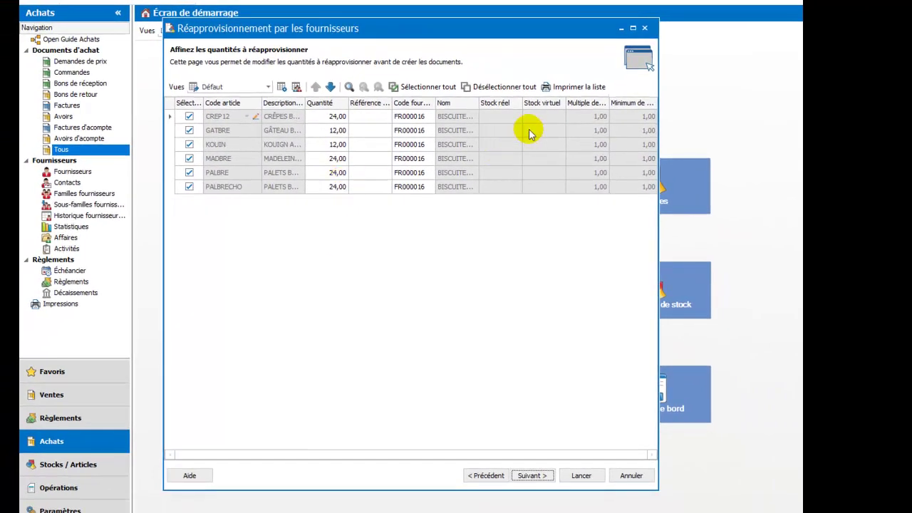
- Review the summary of the supplier replenishment assistant and close the assistant without running it
{"action": "left_click", "coordinate": [532, 474]}
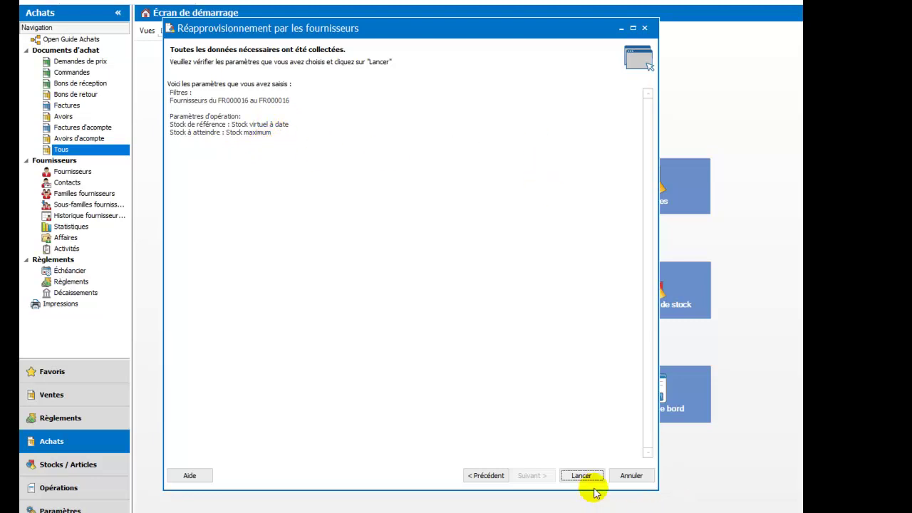
{"action": "left_click", "coordinate": [633, 476]}
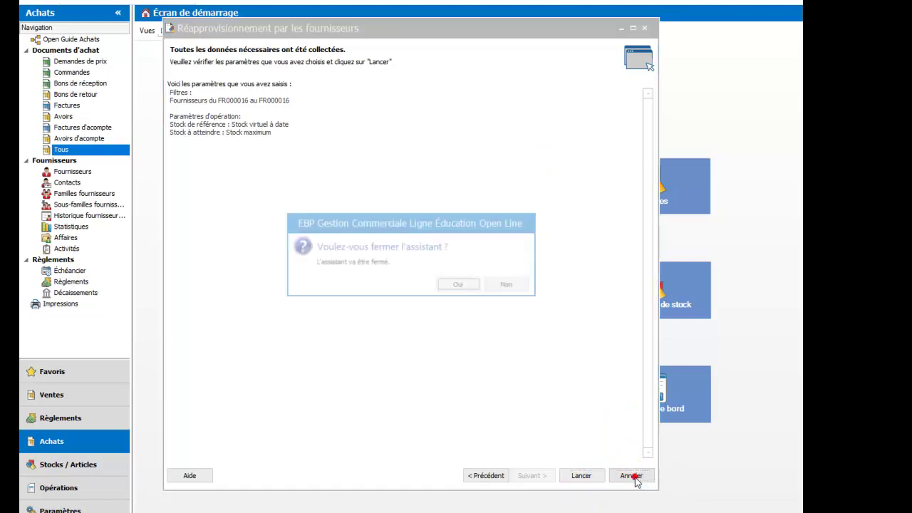
{"action": "left_click", "coordinate": [449, 286]}
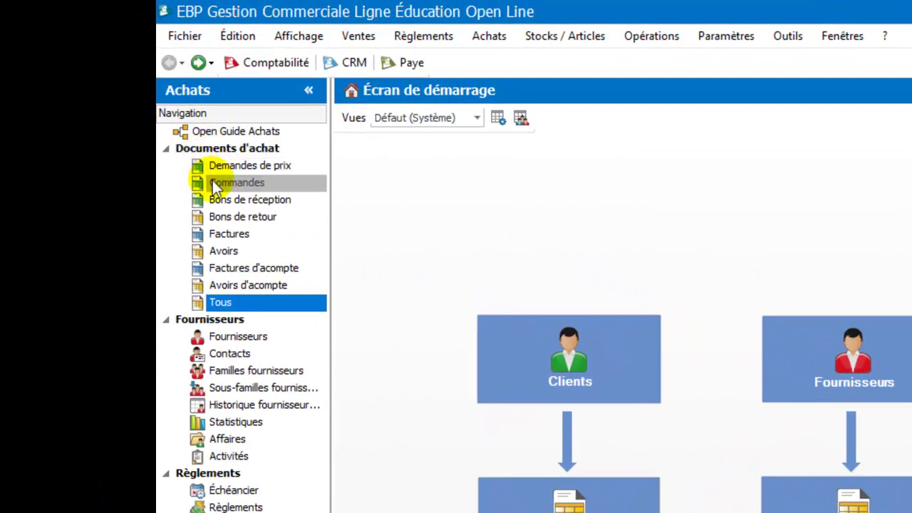
{"action": "left_click", "coordinate": [499, 37]}
{"action": "mouse_move", "coordinate": [510, 83]}
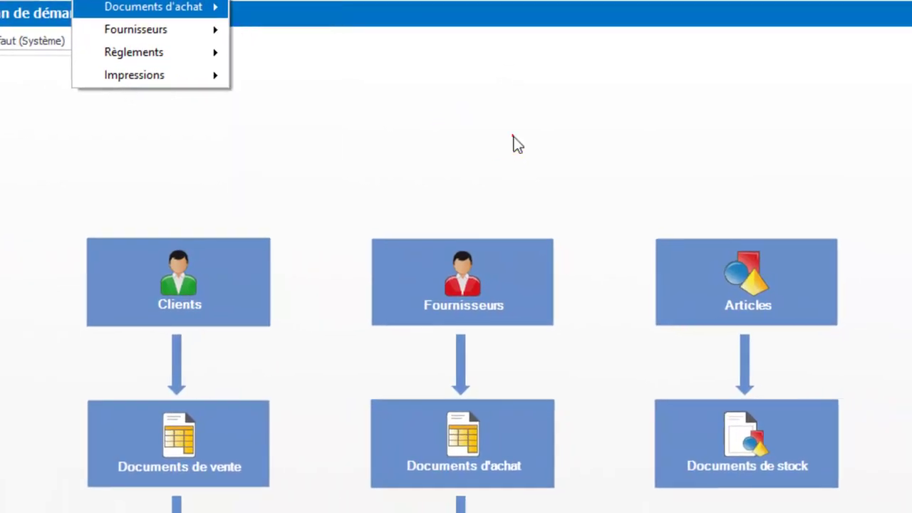
{"action": "left_click", "coordinate": [681, 170]}
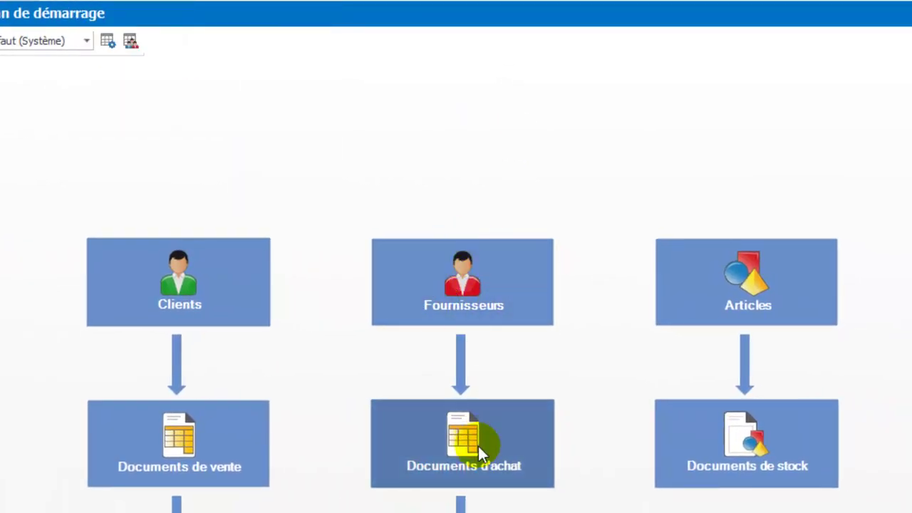
- Create a new supplier order (Commande) from the list of purchase documents
{"action": "left_click", "coordinate": [449, 437]}
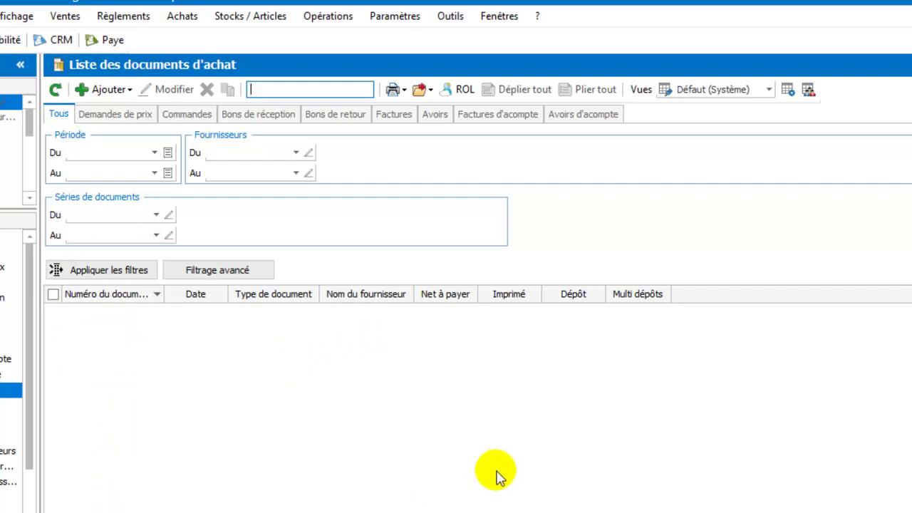
{"action": "left_click", "coordinate": [107, 90]}
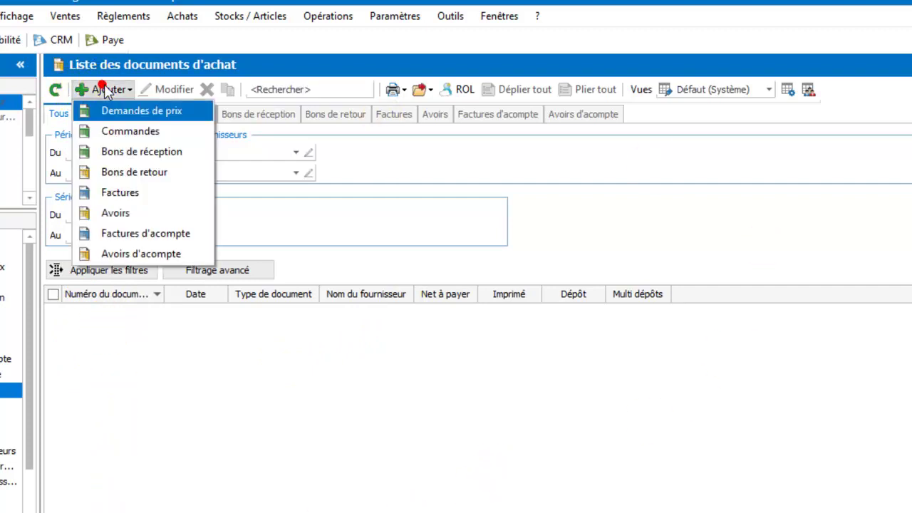
{"action": "left_click", "coordinate": [114, 135]}
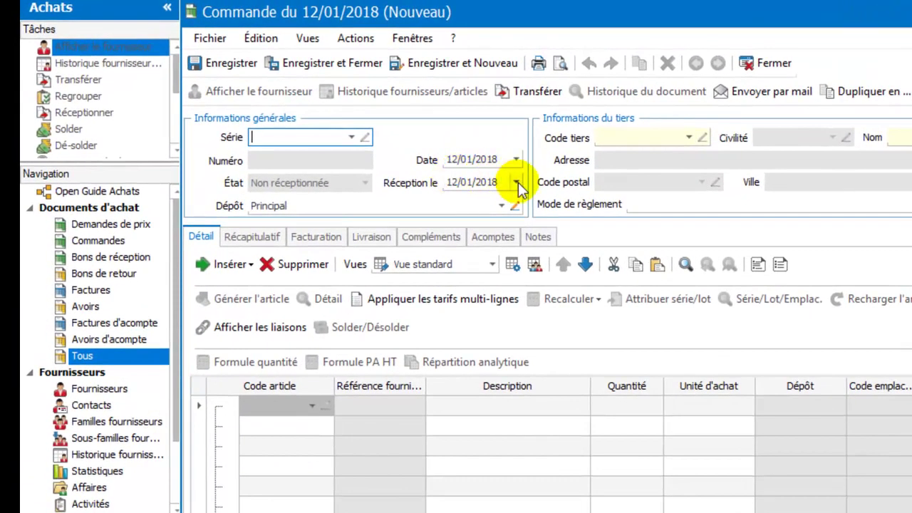
- Set the order's reception date to 19/01/2018 and choose BISCUITERIE DE PONT L'ABBÉ as the supplier
{"action": "left_click", "coordinate": [516, 184]}
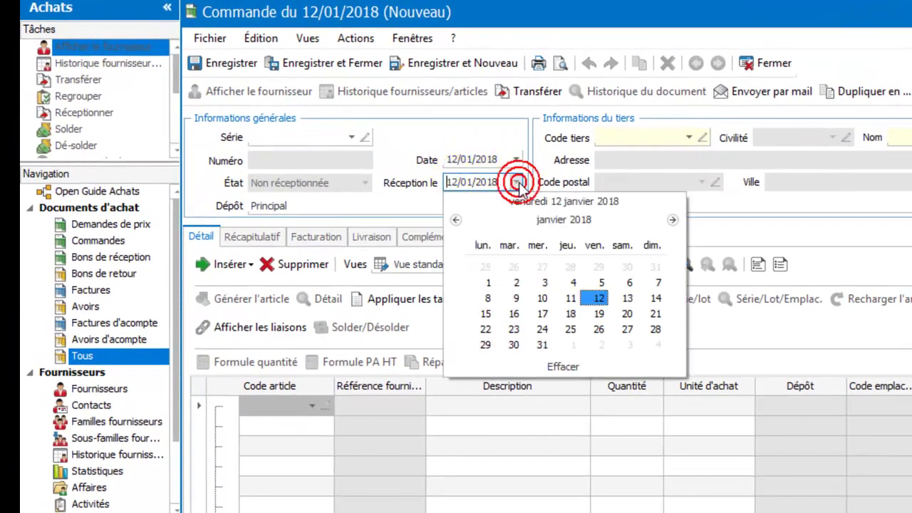
{"action": "left_click", "coordinate": [600, 313]}
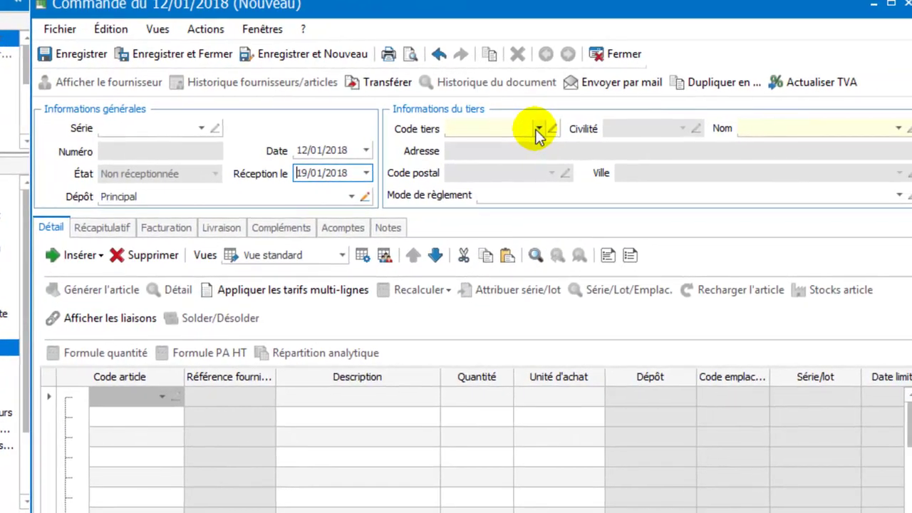
{"action": "left_click", "coordinate": [539, 128]}
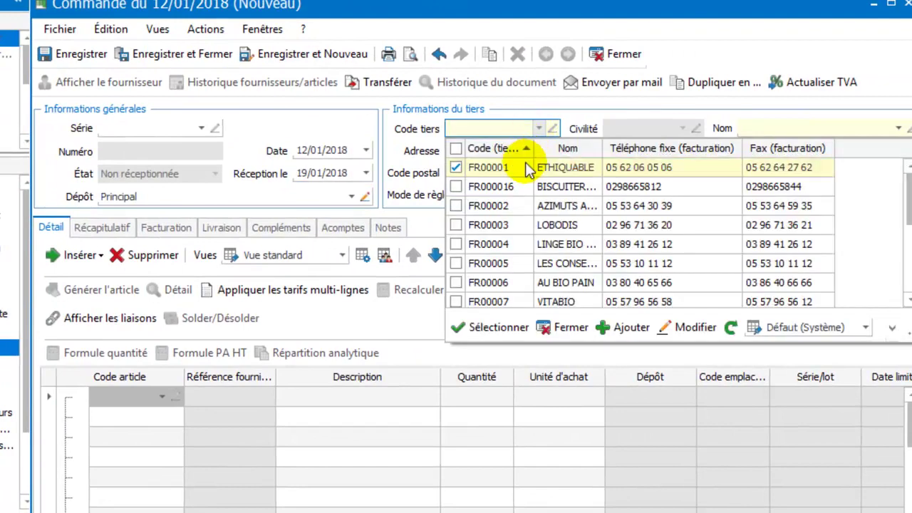
{"action": "left_click", "coordinate": [585, 185]}
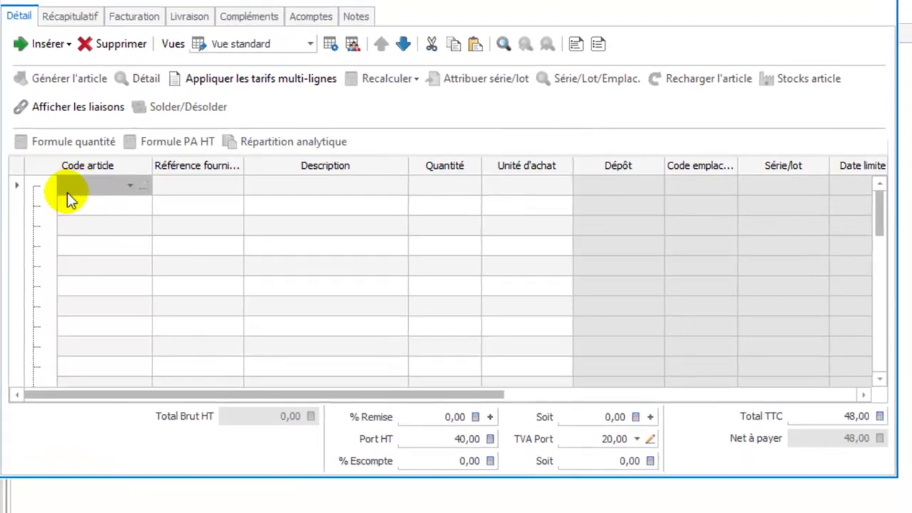
- Look up articles starting with "pal" and add PALBRE (PALETS BRETONS 100G) on the first order line
{"action": "left_click", "coordinate": [128, 187]}
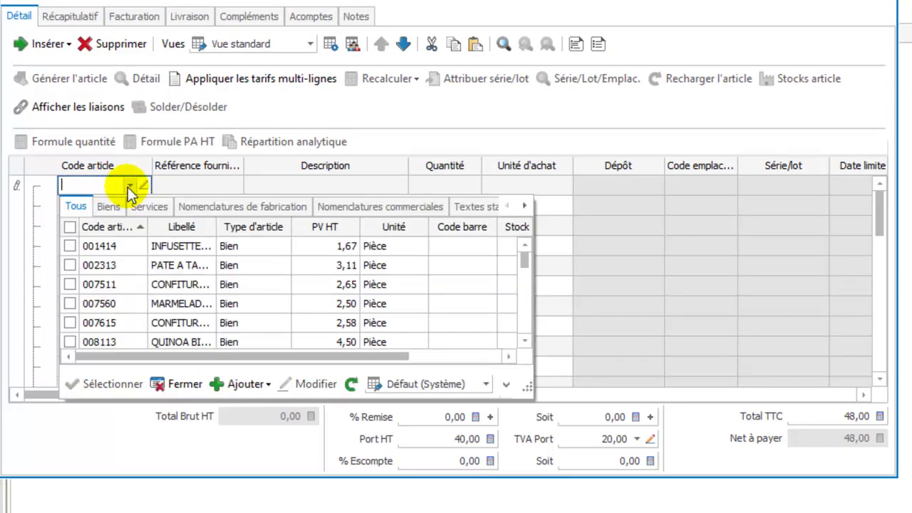
{"action": "scroll", "coordinate": [199, 272], "scroll_direction": "down", "scroll_amount": 5}
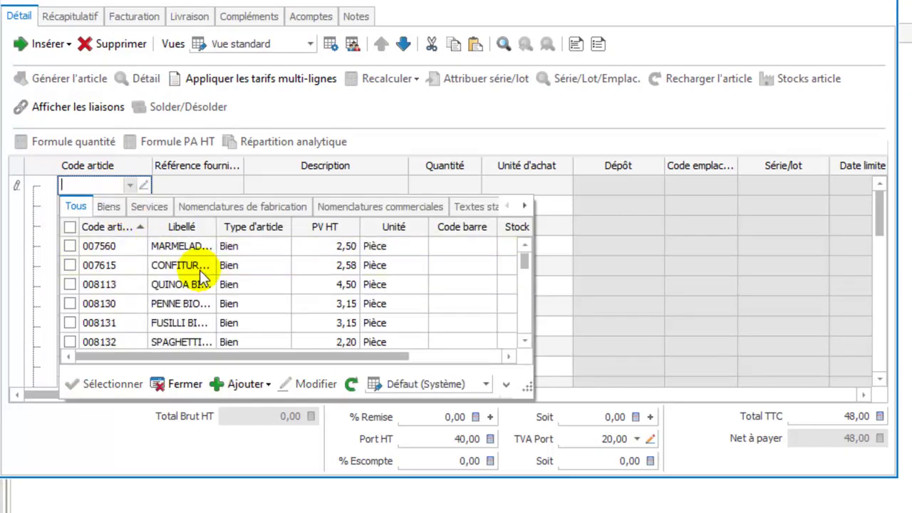
{"action": "scroll", "coordinate": [175, 274], "scroll_direction": "down", "scroll_amount": 3}
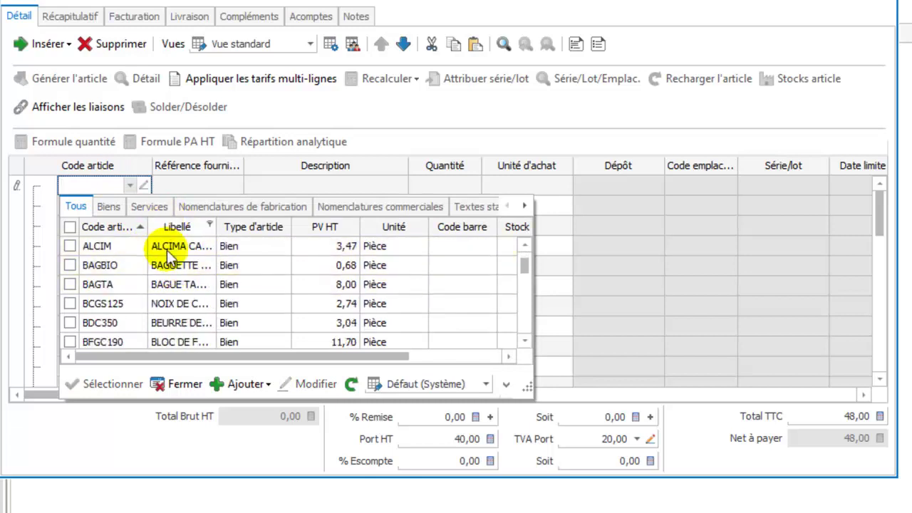
{"action": "scroll", "coordinate": [214, 264], "scroll_direction": "down", "scroll_amount": 1}
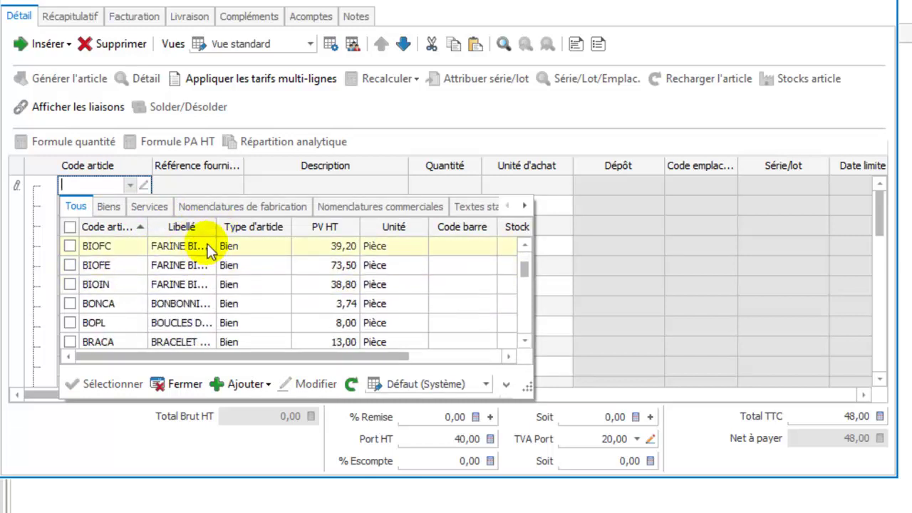
{"action": "scroll", "coordinate": [235, 250], "scroll_direction": "down", "scroll_amount": 1}
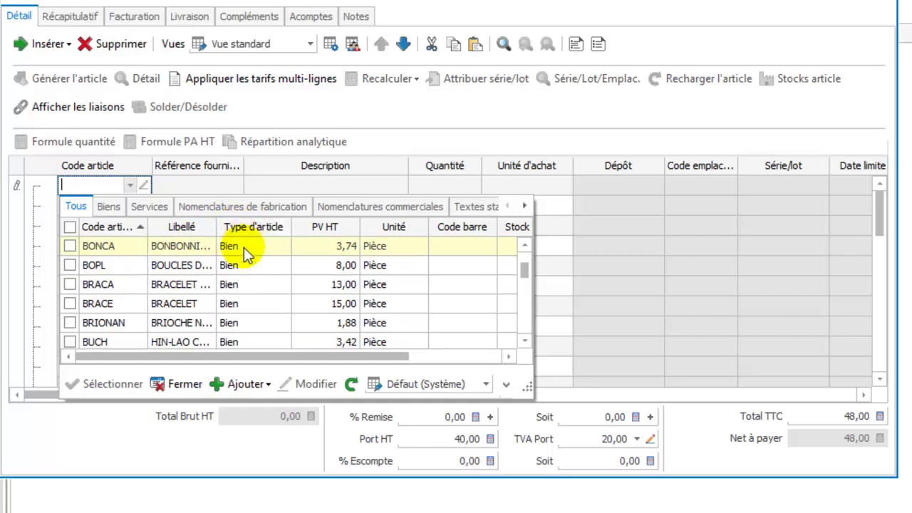
{"action": "scroll", "coordinate": [228, 305], "scroll_direction": "up", "scroll_amount": 2}
{"action": "scroll", "coordinate": [228, 304], "scroll_direction": "up", "scroll_amount": 4}
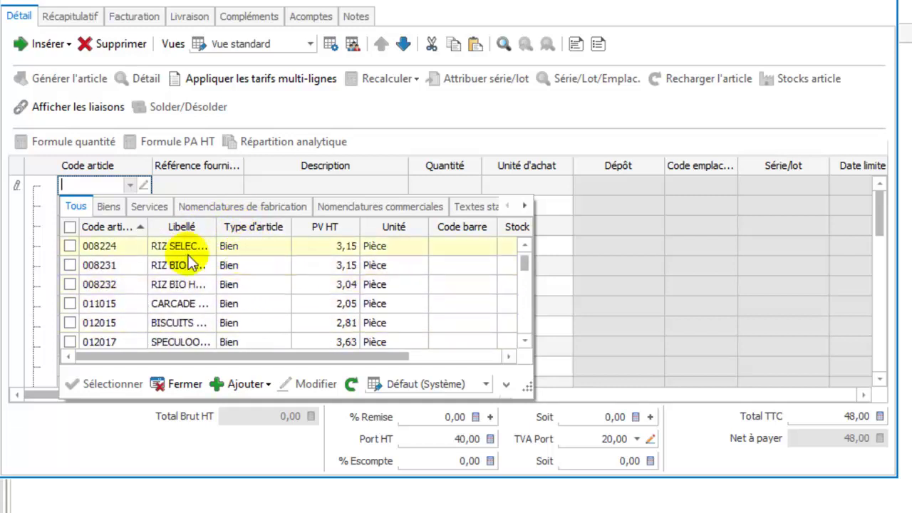
{"action": "left_click", "coordinate": [85, 184]}
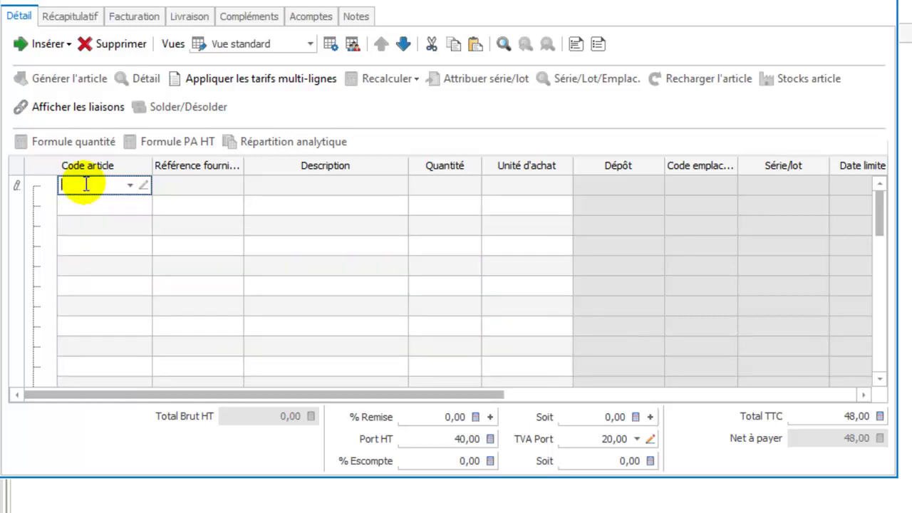
{"action": "type", "text": "pal"}
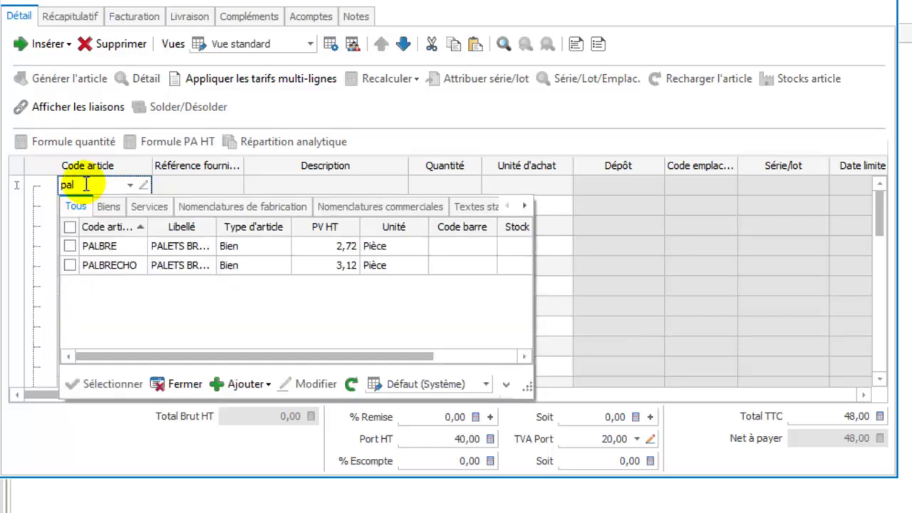
{"action": "double_click", "coordinate": [104, 250]}
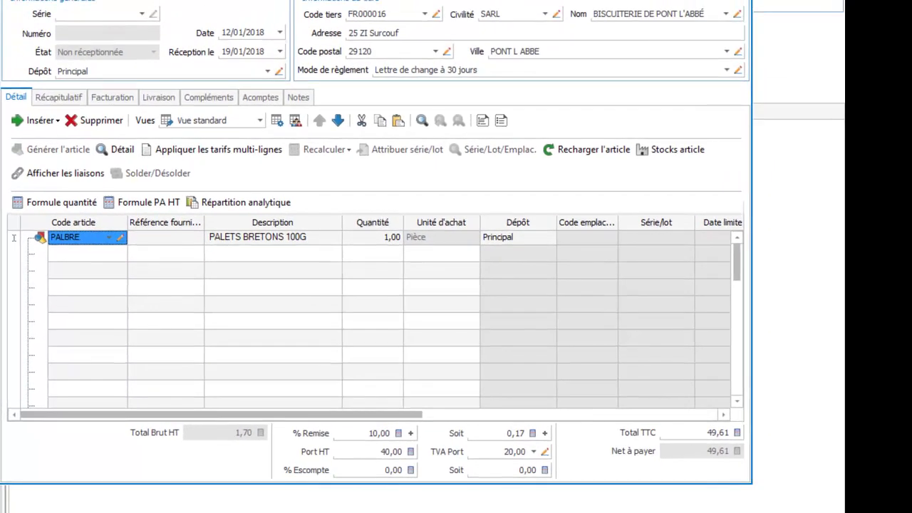
- Maximize the order window and set the quantity of the PALBRE line to 24
{"action": "key", "text": "super+Up"}
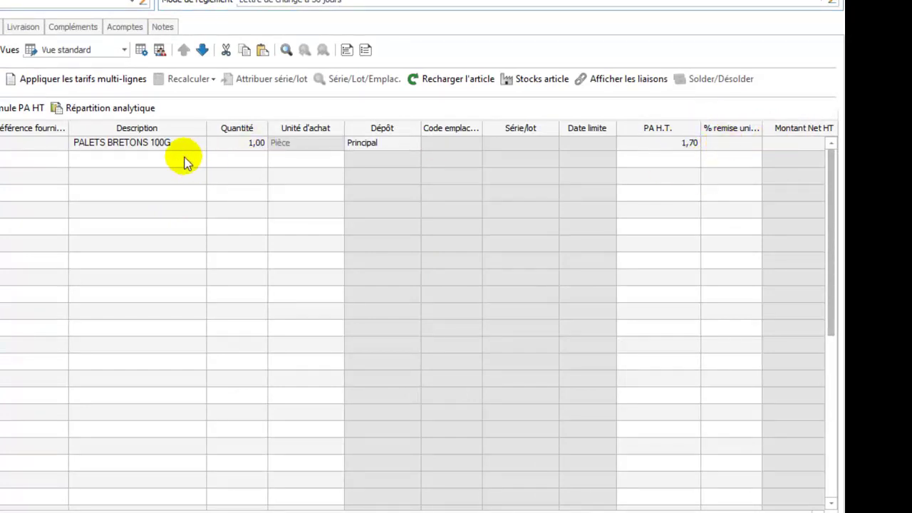
{"action": "left_click", "coordinate": [249, 146]}
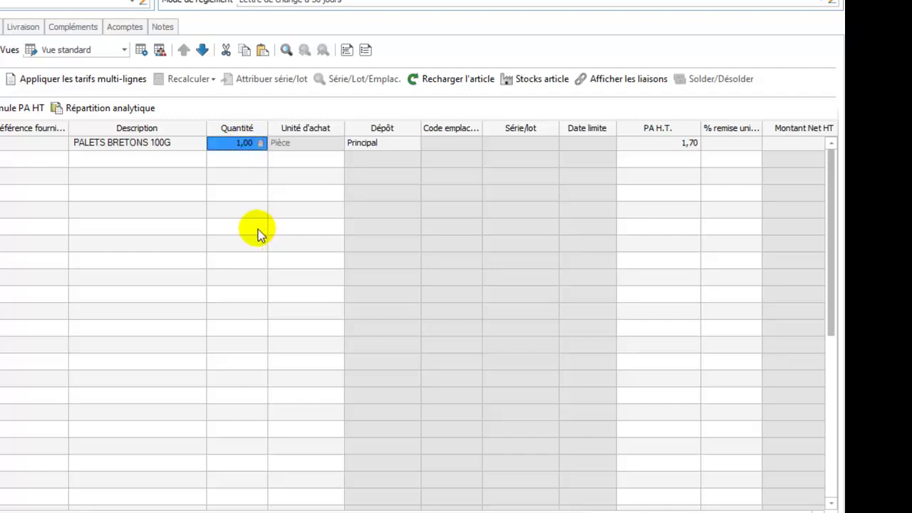
{"action": "type", "text": "24"}
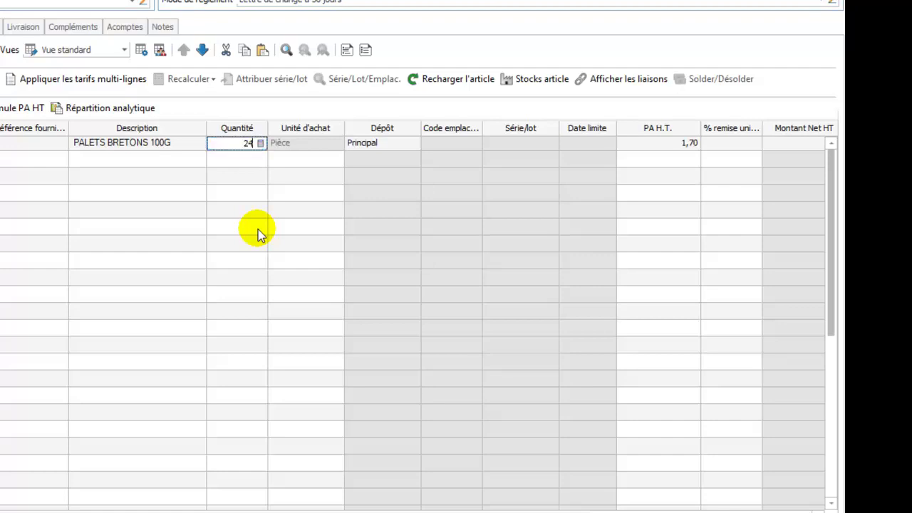
{"action": "key", "text": "Tab"}
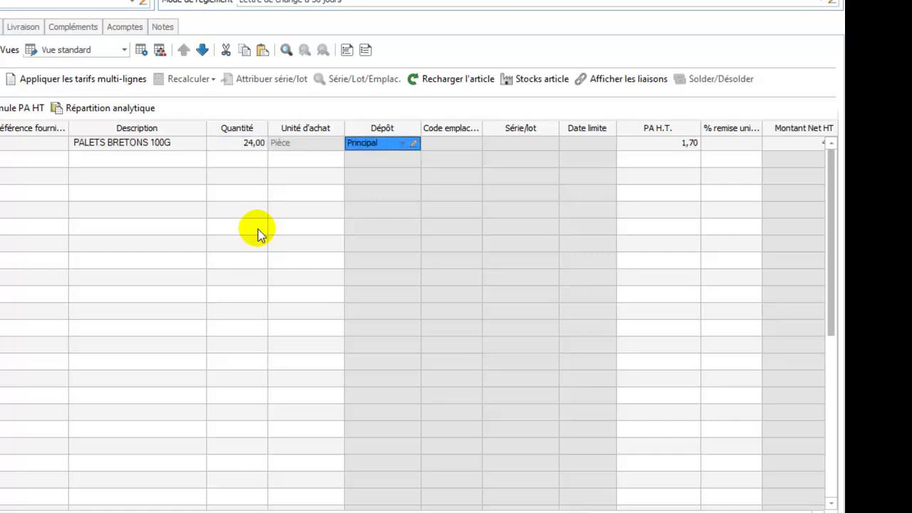
- Look up articles starting with "pal" and add PALBRECHO (PALETS BRETONS CHOCOLAT 120G) on the second order line
{"action": "left_click", "coordinate": [740, 149]}
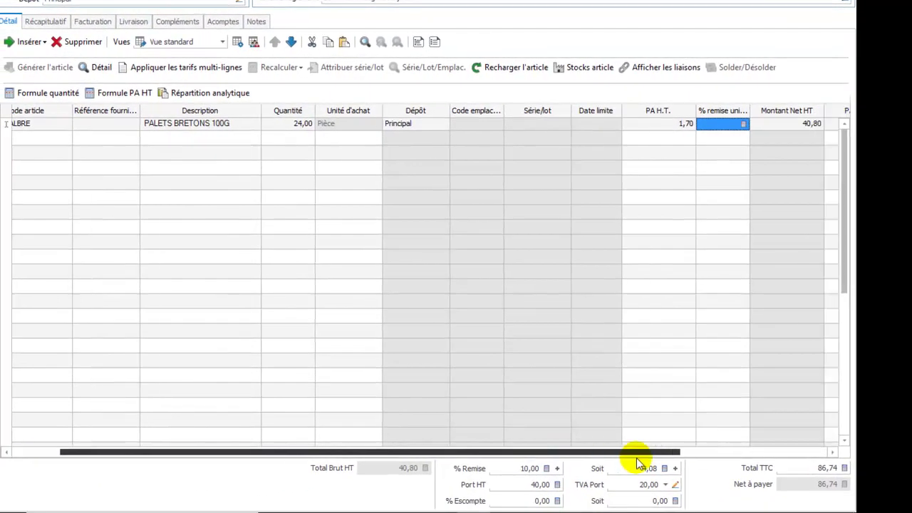
{"action": "left_click_drag", "start_coordinate": [637, 462], "coordinate": [802, 449]}
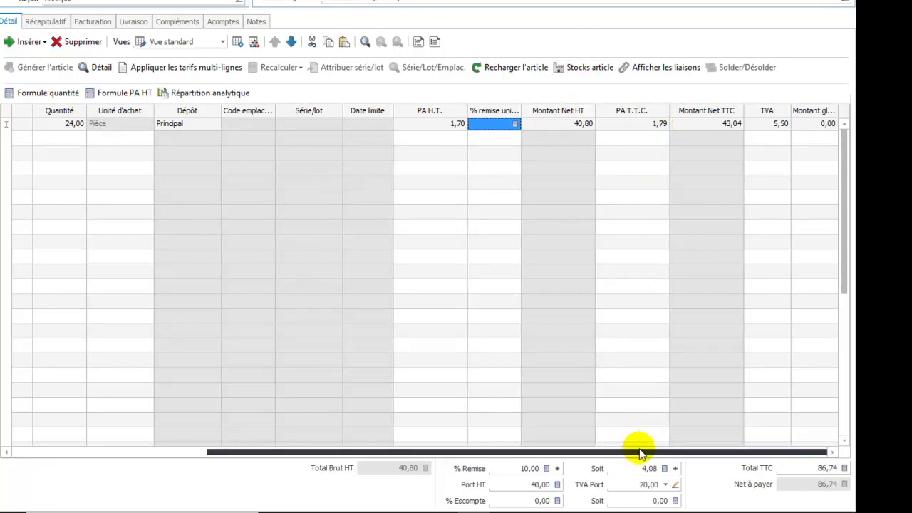
{"action": "left_click_drag", "start_coordinate": [635, 456], "coordinate": [316, 434]}
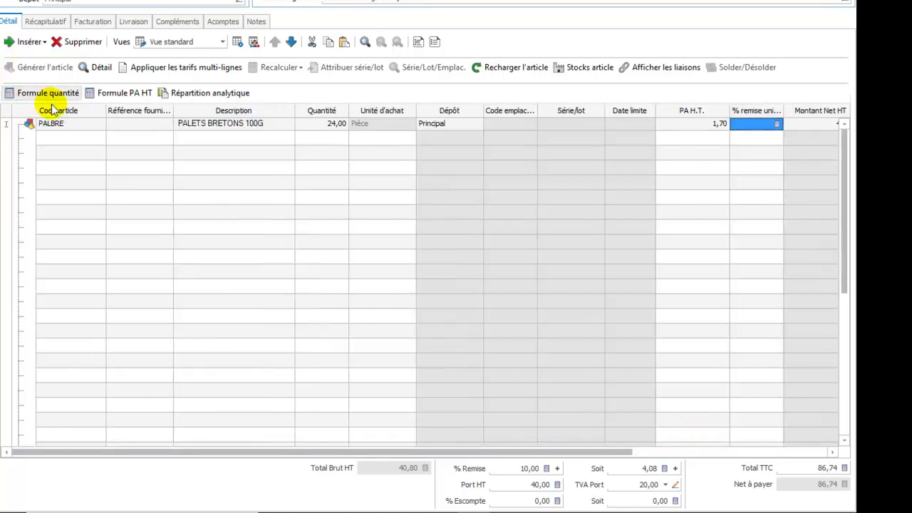
{"action": "left_click", "coordinate": [42, 137]}
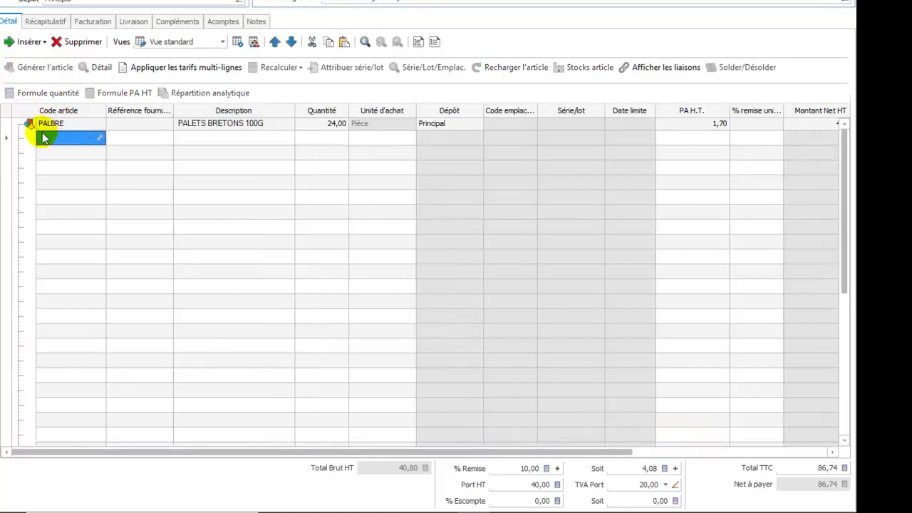
{"action": "left_click", "coordinate": [78, 135]}
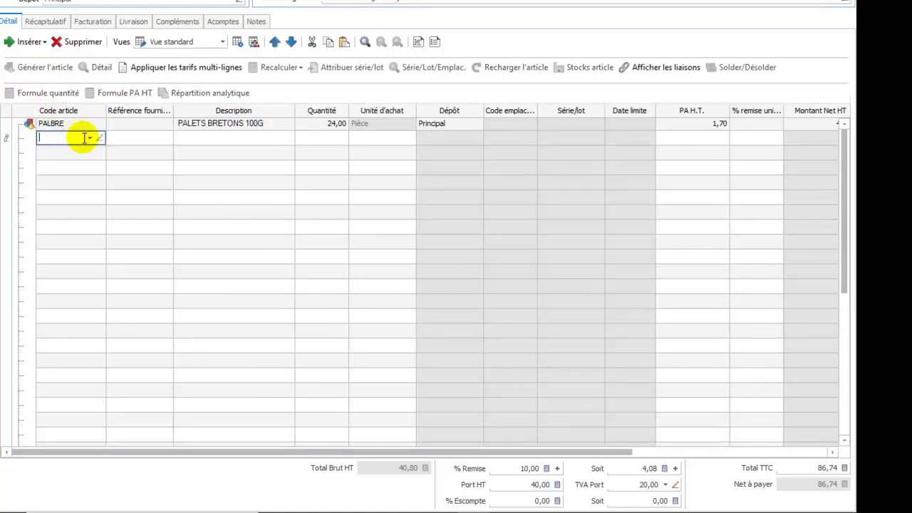
{"action": "type", "text": "pal"}
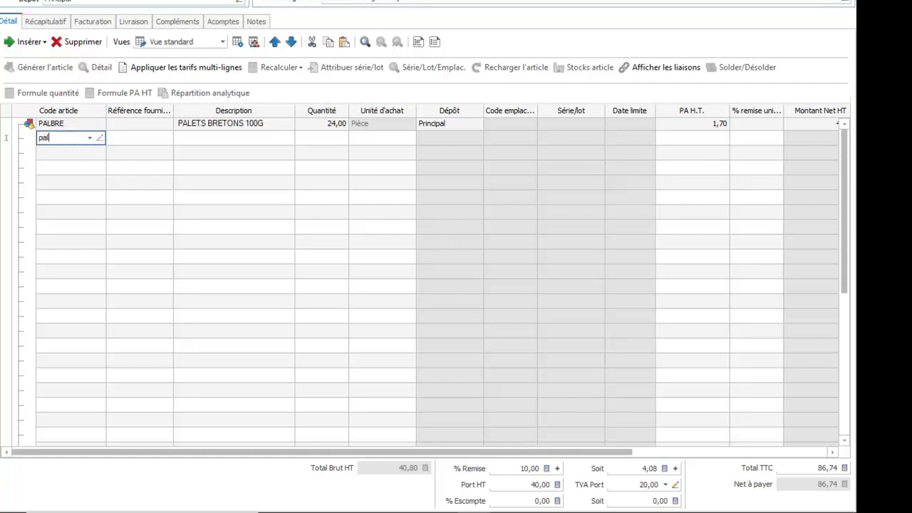
{"action": "type", "text": "l"}
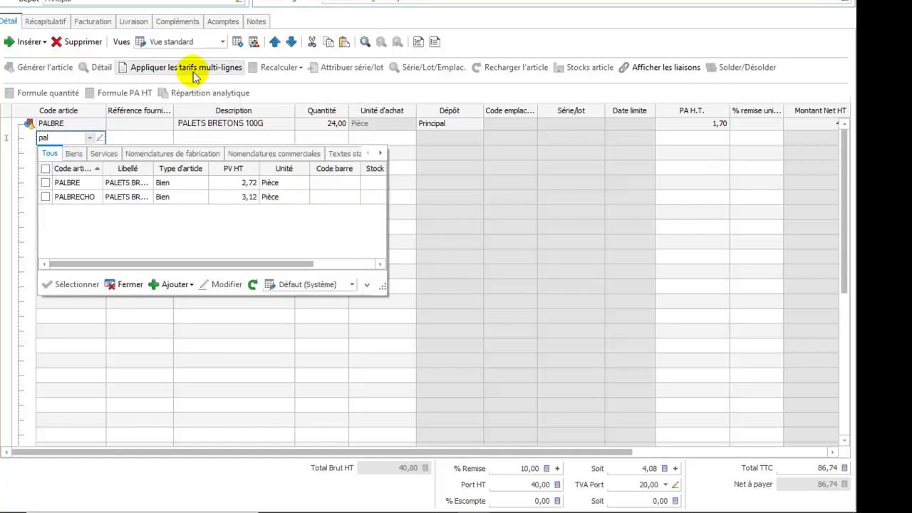
{"action": "double_click", "coordinate": [62, 196]}
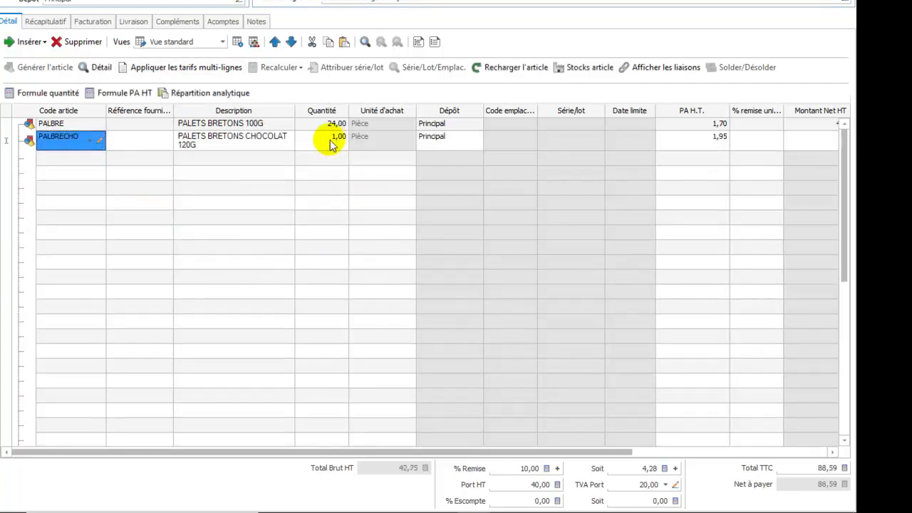
- Set the quantity of the PALBRECHO line to 24
{"action": "left_click", "coordinate": [334, 149]}
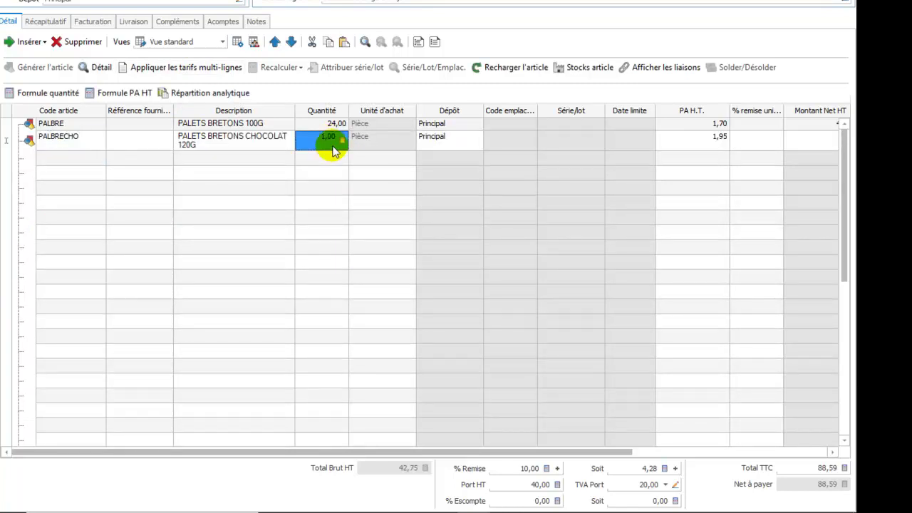
{"action": "type", "text": "24"}
{"action": "key", "text": "Tab"}
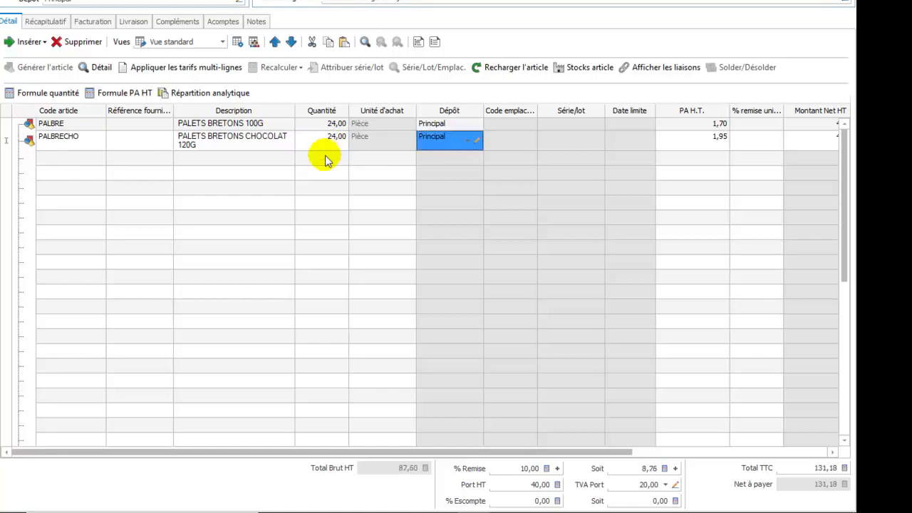
- Look up articles starting with "mad", add MADBRE (MADELEINES BRETONNES 360G) on the third order line and set its quantity to 24
{"action": "left_click", "coordinate": [57, 159]}
{"action": "left_click", "coordinate": [56, 159]}
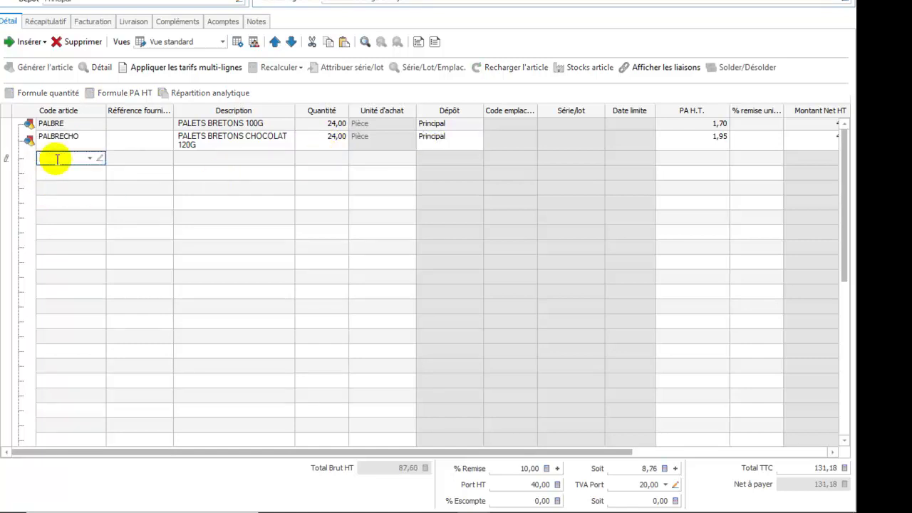
{"action": "type", "text": "mad"}
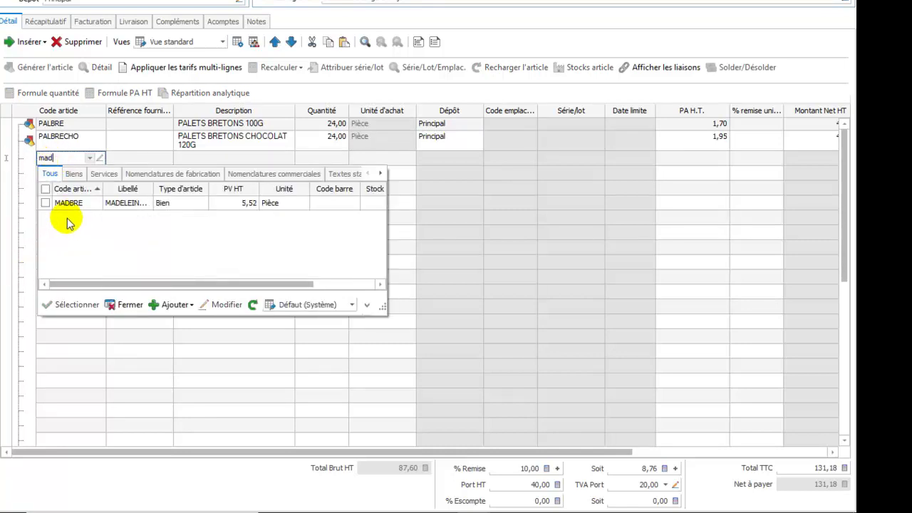
{"action": "double_click", "coordinate": [71, 205]}
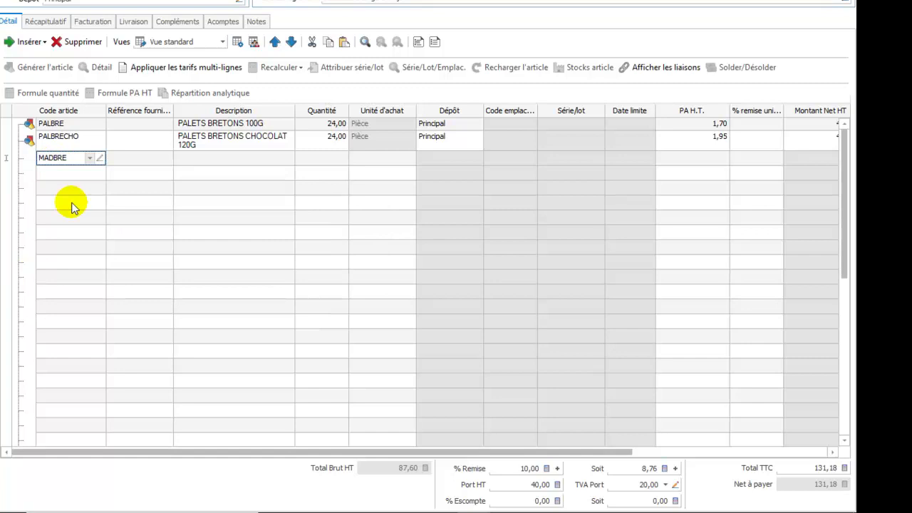
{"action": "left_click", "coordinate": [336, 164]}
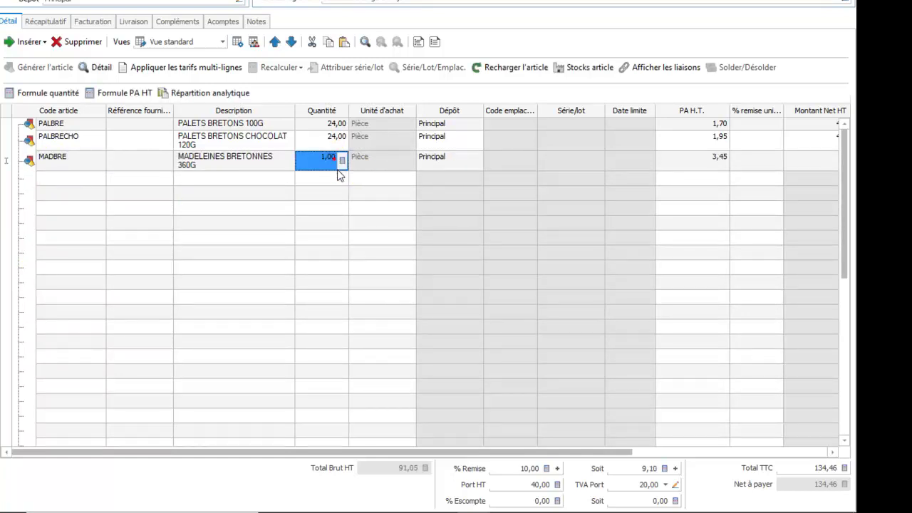
{"action": "type", "text": "3,"}
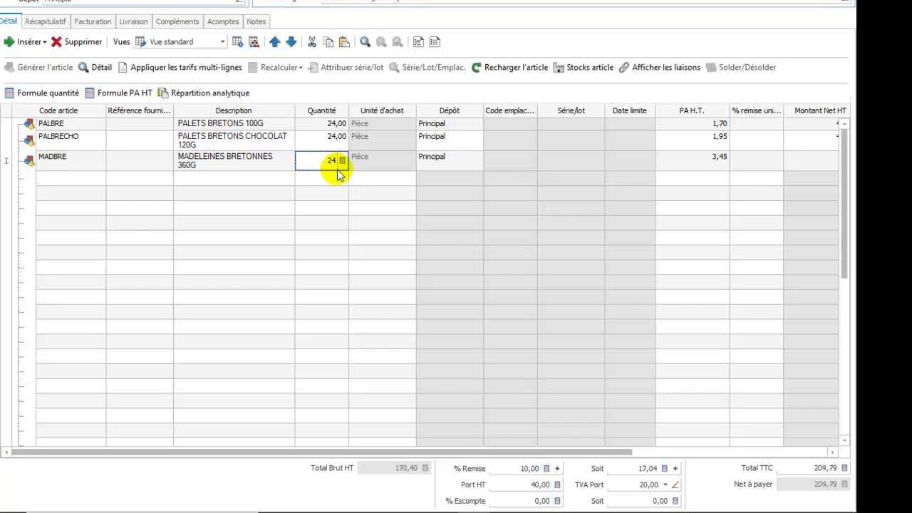
{"action": "type", "text": "4"}
{"action": "key", "text": "Tab"}
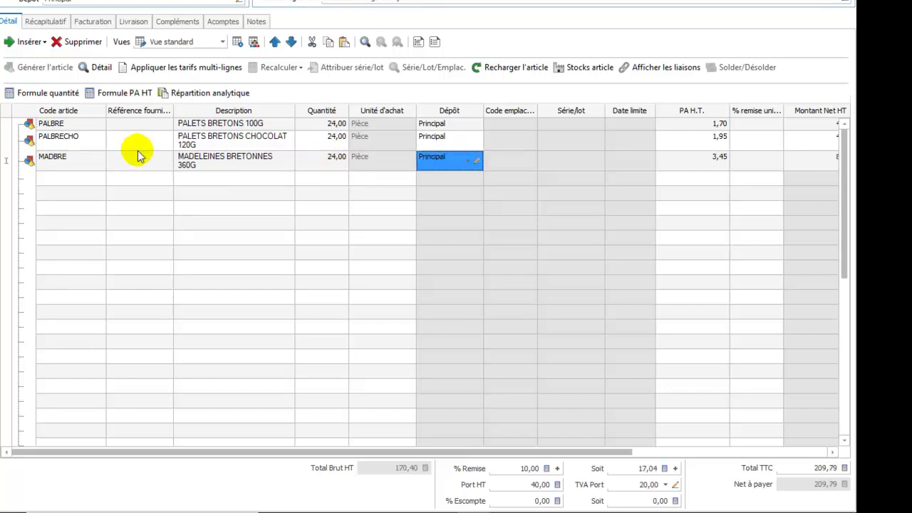
- Look up articles starting with "gat", add GATBRE (GÂTEAU BRETON NATURE 500G) on the fourth order line and set its quantity to 12
{"action": "left_click", "coordinate": [72, 179]}
{"action": "left_click", "coordinate": [69, 180]}
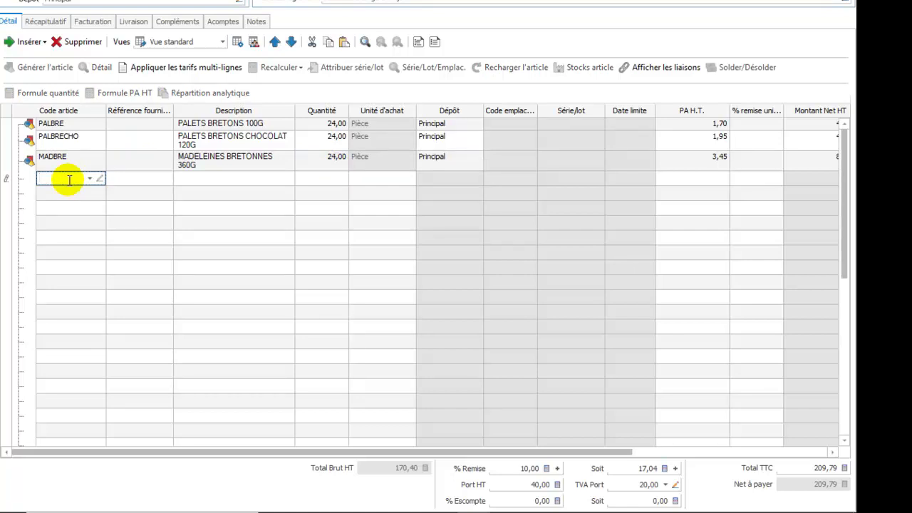
{"action": "type", "text": "gat"}
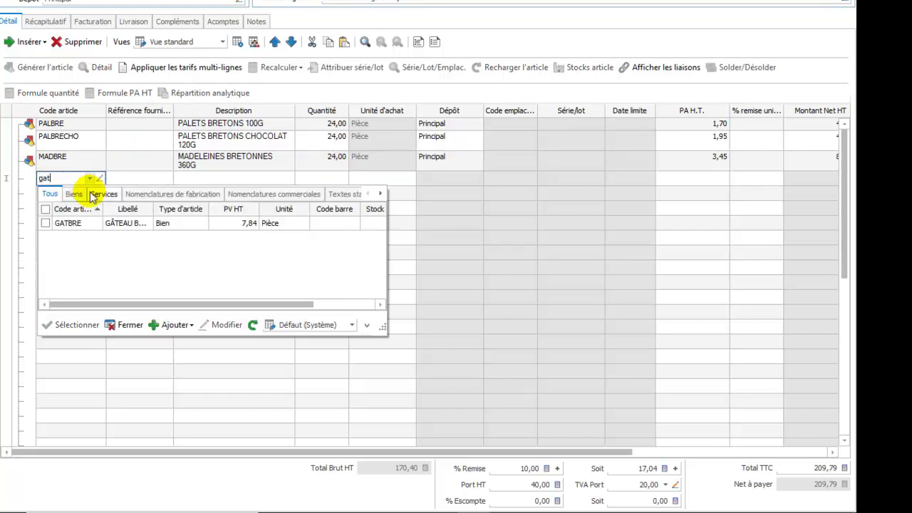
{"action": "double_click", "coordinate": [99, 223]}
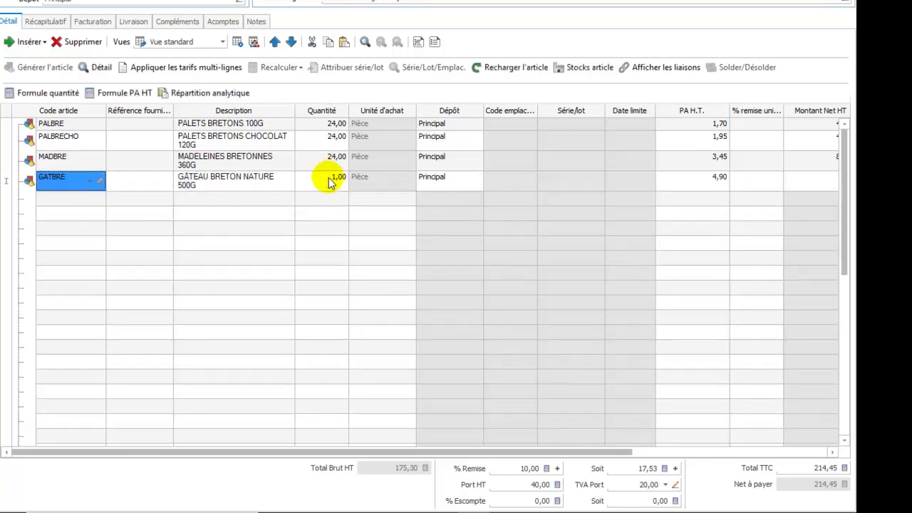
{"action": "left_click", "coordinate": [329, 183]}
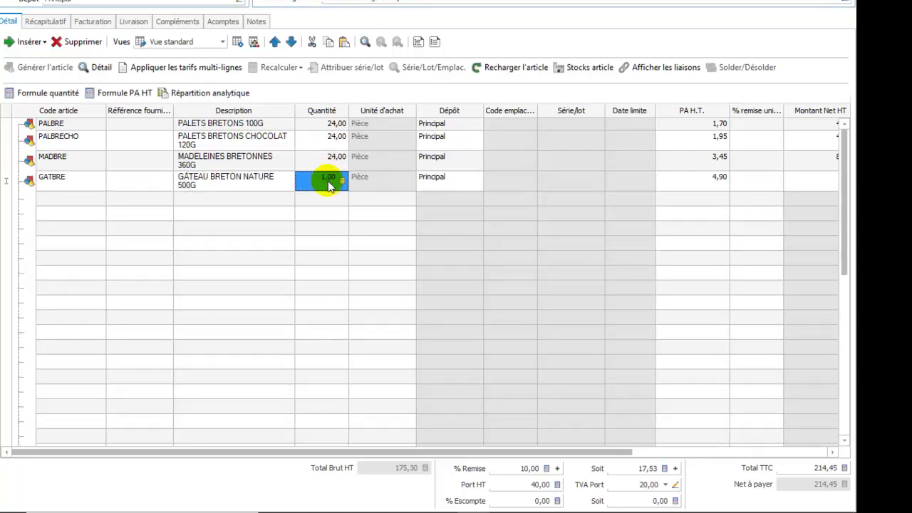
{"action": "left_click", "coordinate": [329, 181]}
{"action": "type", "text": "12"}
{"action": "key", "text": "Tab"}
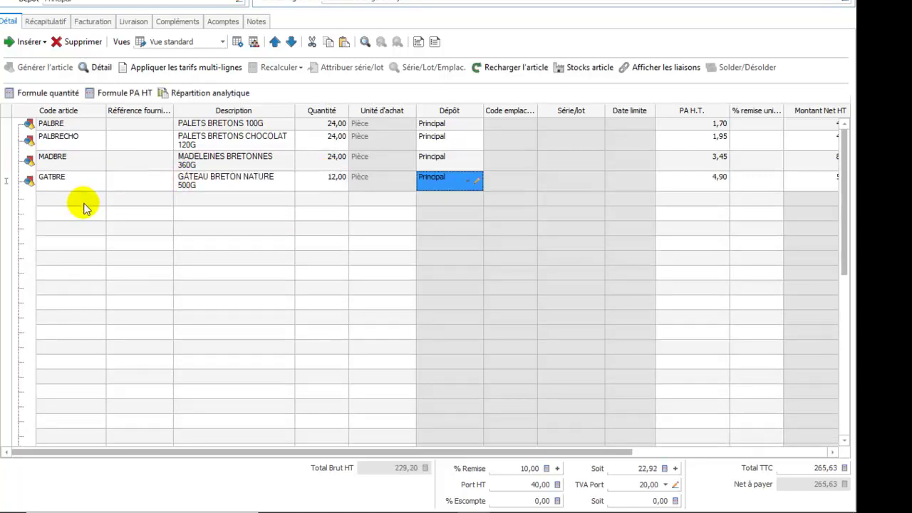
- Look up articles starting with "koui", add KOUIN (KOUIGN AMANN NATURE 400G) on the fifth order line and set its quantity to 2
{"action": "left_click", "coordinate": [74, 199]}
{"action": "left_click", "coordinate": [73, 198]}
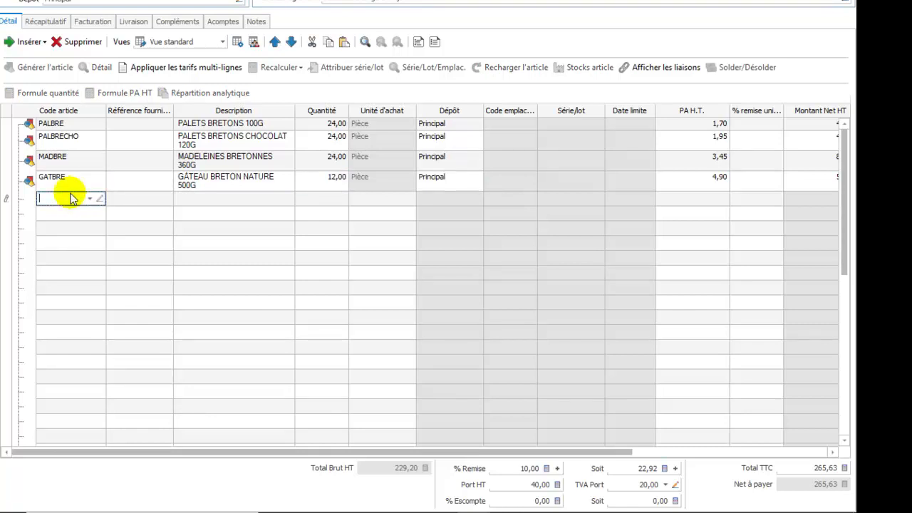
{"action": "type", "text": "koui"}
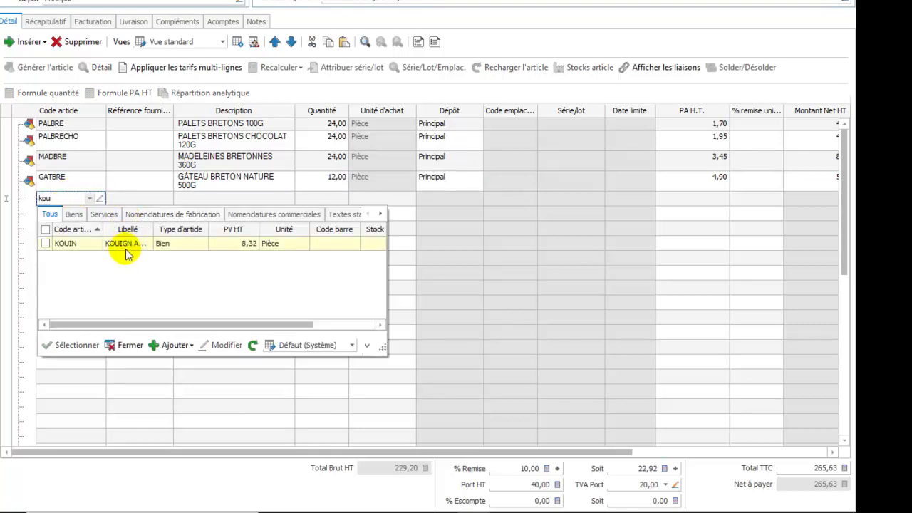
{"action": "double_click", "coordinate": [125, 248]}
{"action": "left_click", "coordinate": [314, 201]}
{"action": "type", "text": "2"}
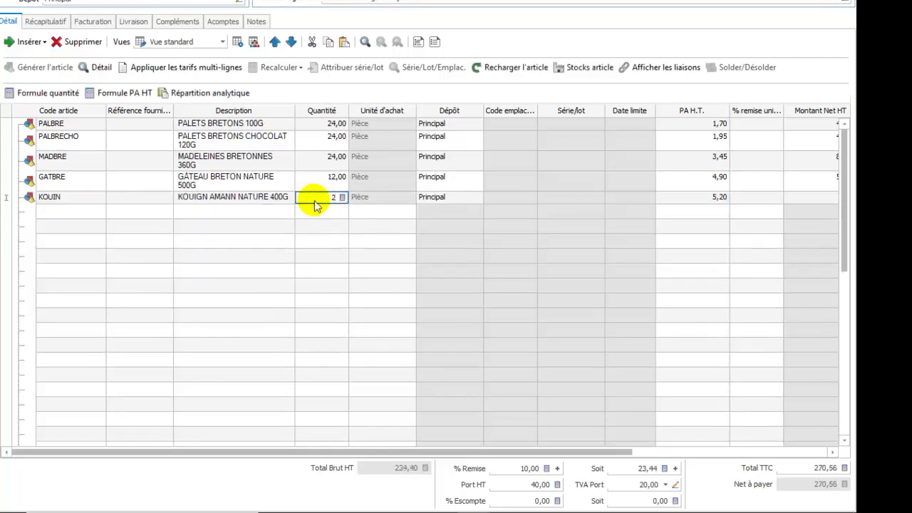
{"action": "key", "text": "Tab"}
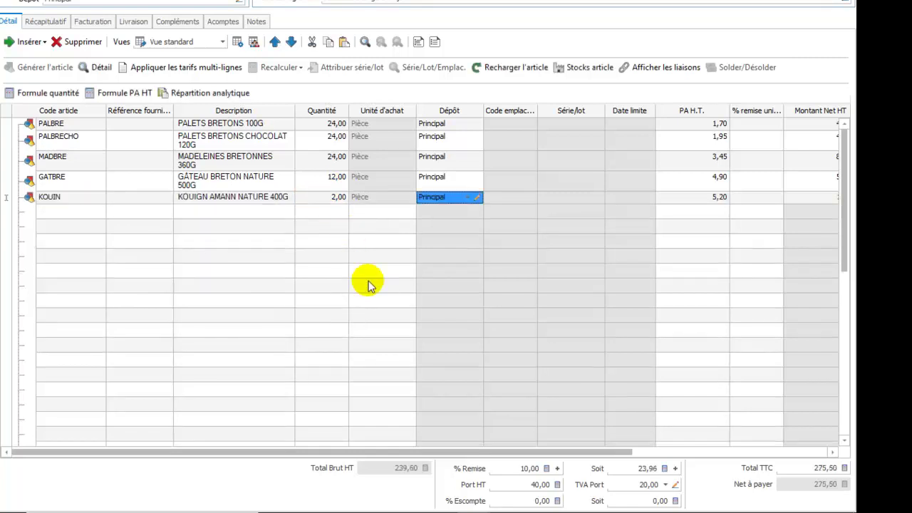
- Look up articles starting with "cre", add CREP12 (CRÊPES BRETONNES par 12) on the sixth order line and set its quantity to 12
{"action": "left_click", "coordinate": [44, 216]}
{"action": "left_click", "coordinate": [61, 210]}
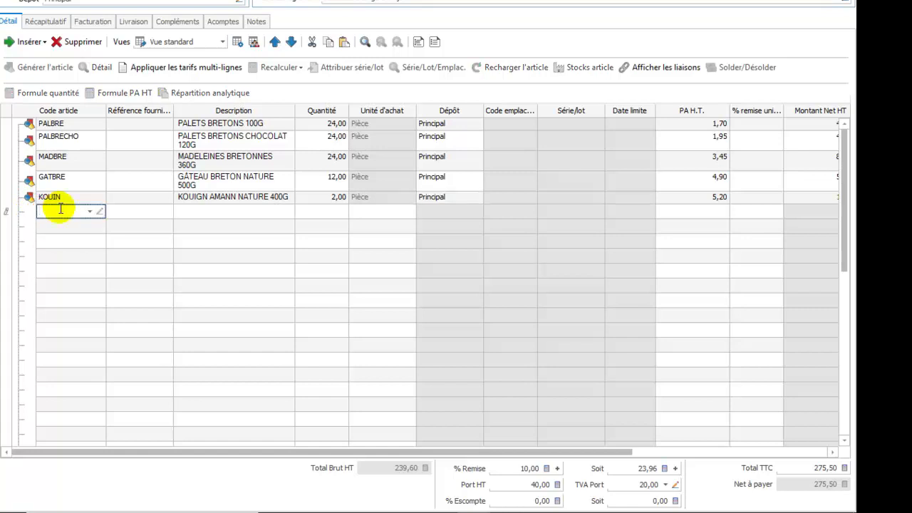
{"action": "type", "text": "cre"}
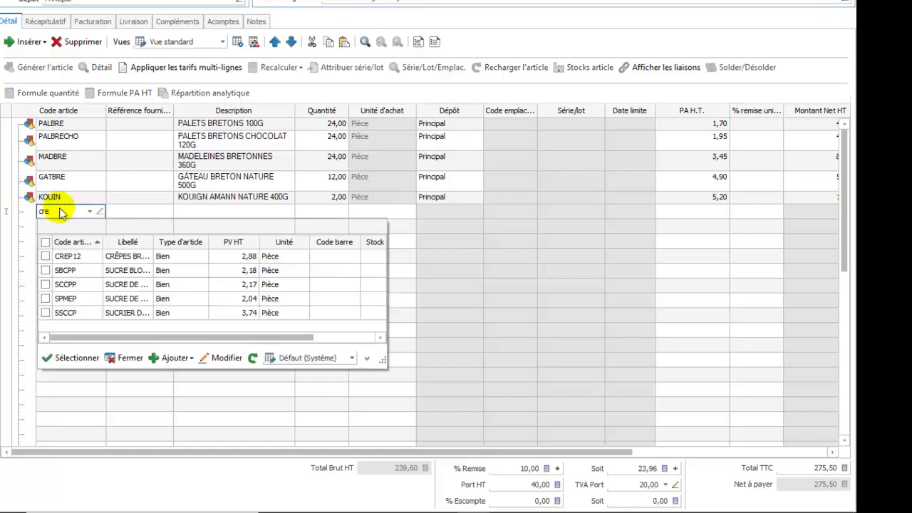
{"action": "double_click", "coordinate": [90, 258]}
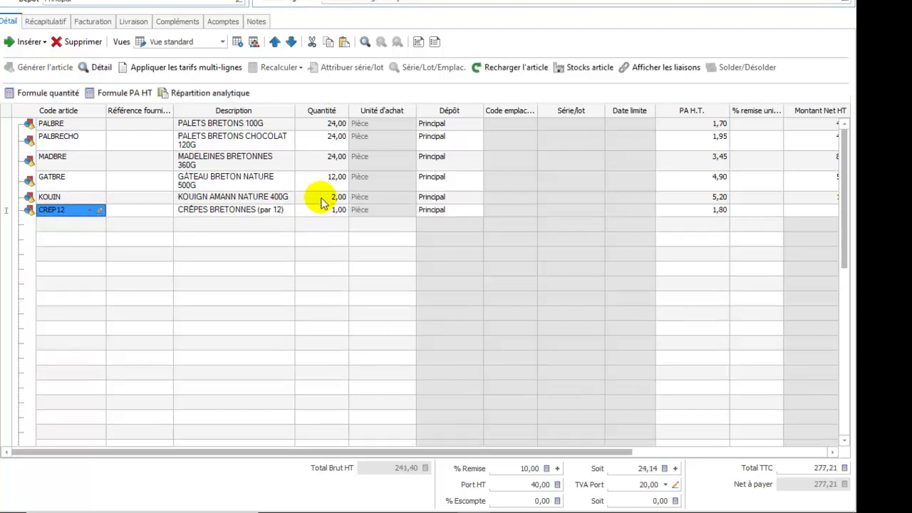
{"action": "left_click", "coordinate": [321, 218]}
{"action": "left_click", "coordinate": [318, 217]}
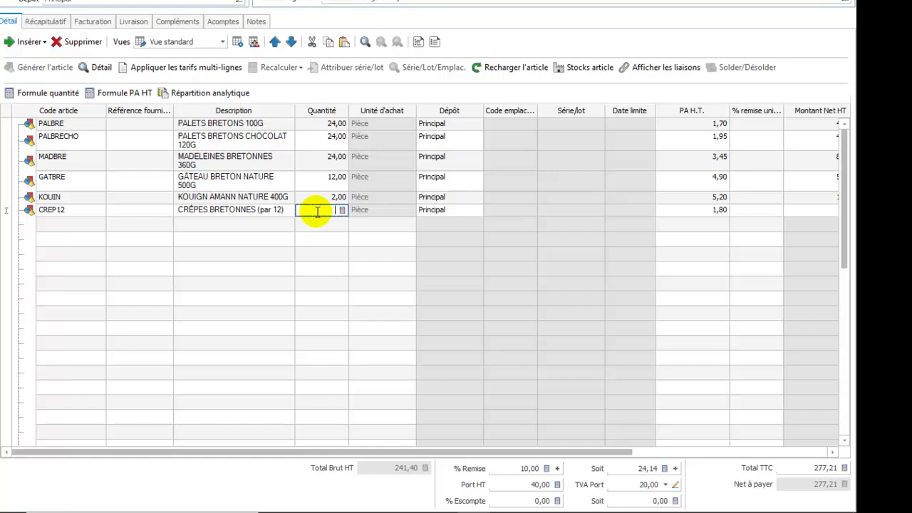
{"action": "key", "text": "Tab"}
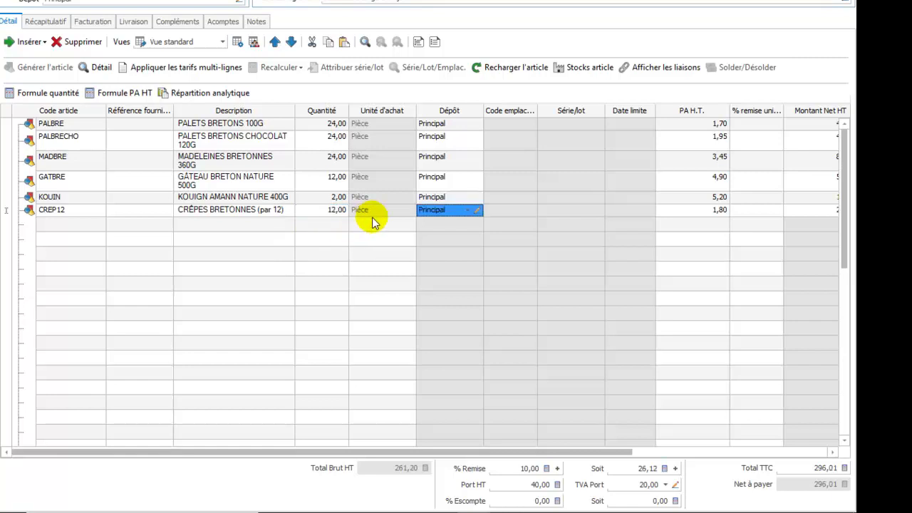
- Correct the quantity of the KOUIN line to 12
{"action": "left_click", "coordinate": [329, 200]}
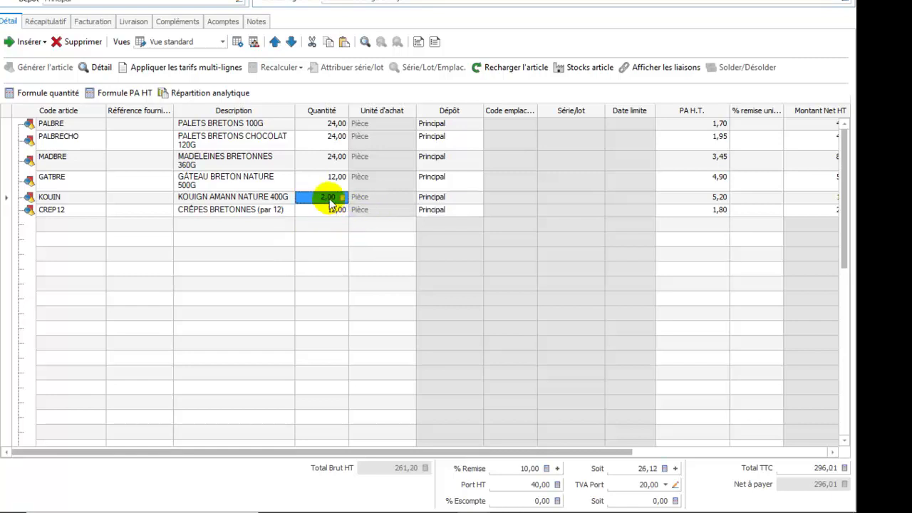
{"action": "left_click", "coordinate": [330, 202]}
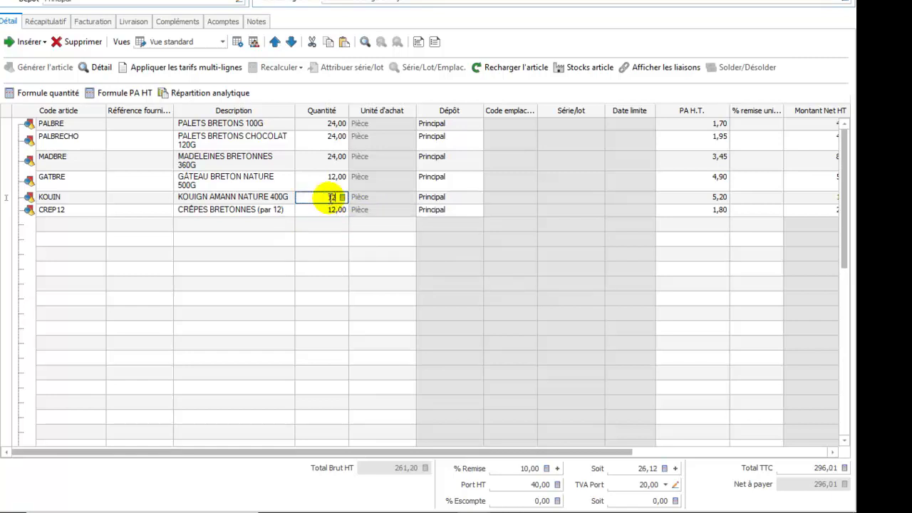
{"action": "type", "text": "12"}
{"action": "key", "text": "Tab"}
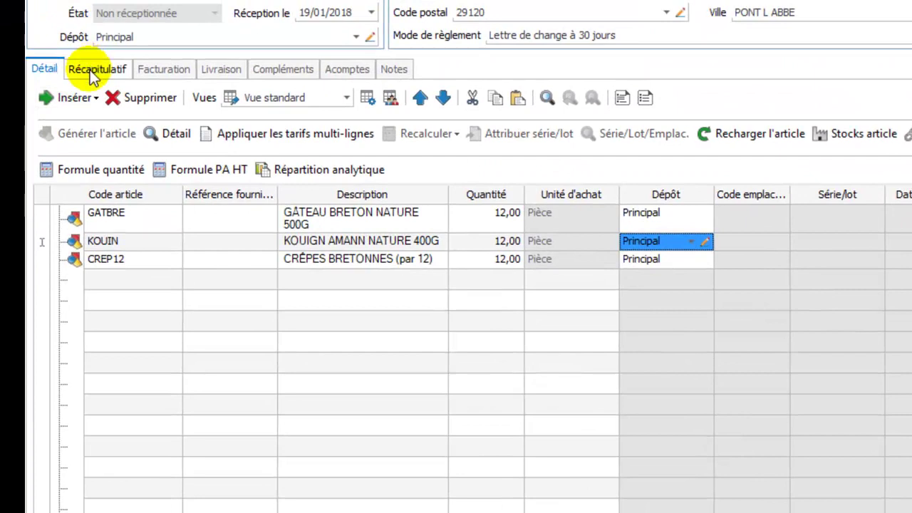
- Review the order's recap of discount, shipping and VAT, and save and close the order, continuing past the information notice
{"action": "left_click", "coordinate": [91, 74]}
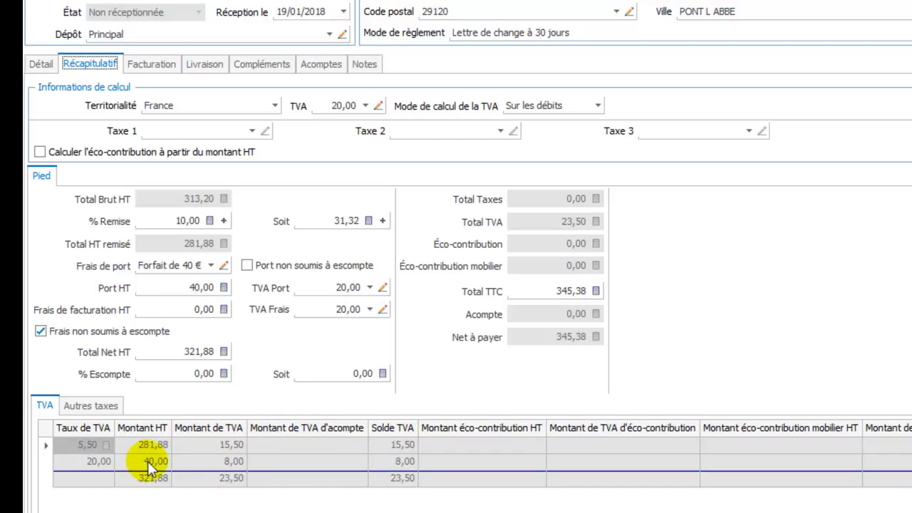
{"action": "left_click", "coordinate": [41, 64]}
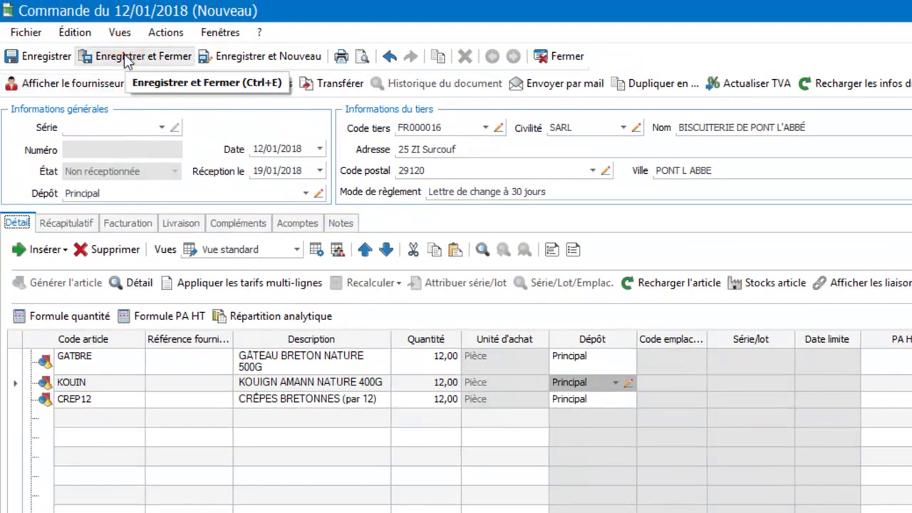
{"action": "left_click", "coordinate": [125, 57]}
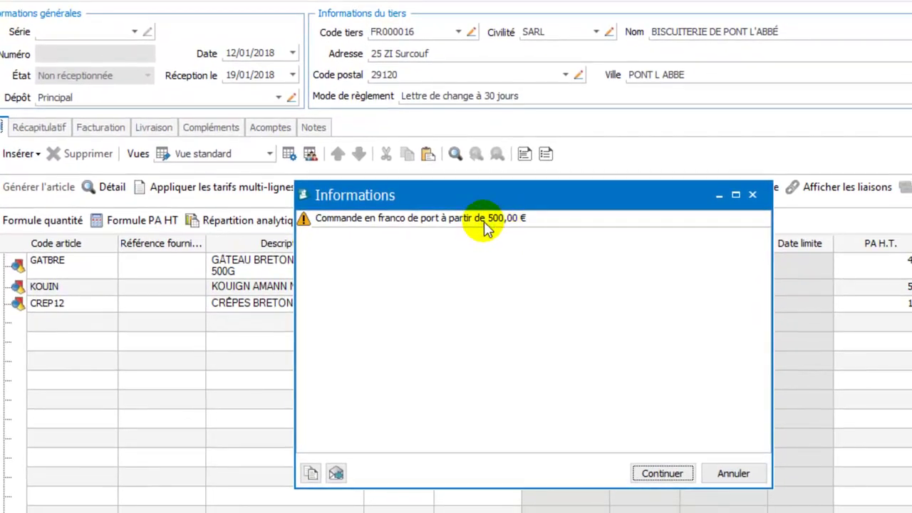
{"action": "left_click", "coordinate": [649, 475]}
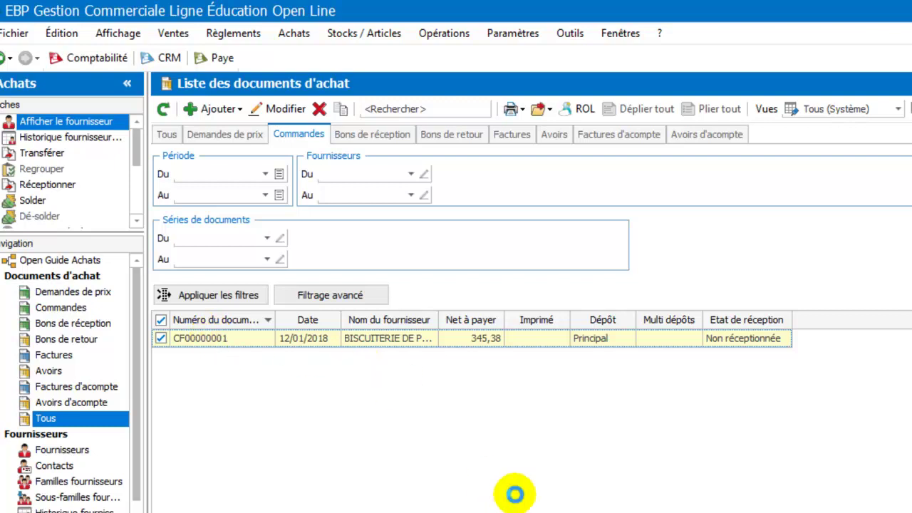
- Reopen the saved supplier order and examine its maximized print preview from the header down to the totals
{"action": "key", "text": "Return"}
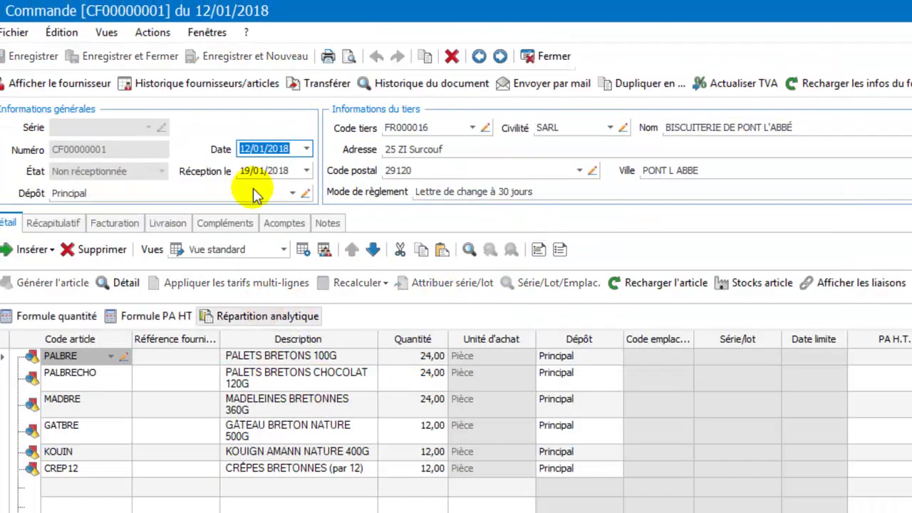
{"action": "left_click", "coordinate": [348, 57]}
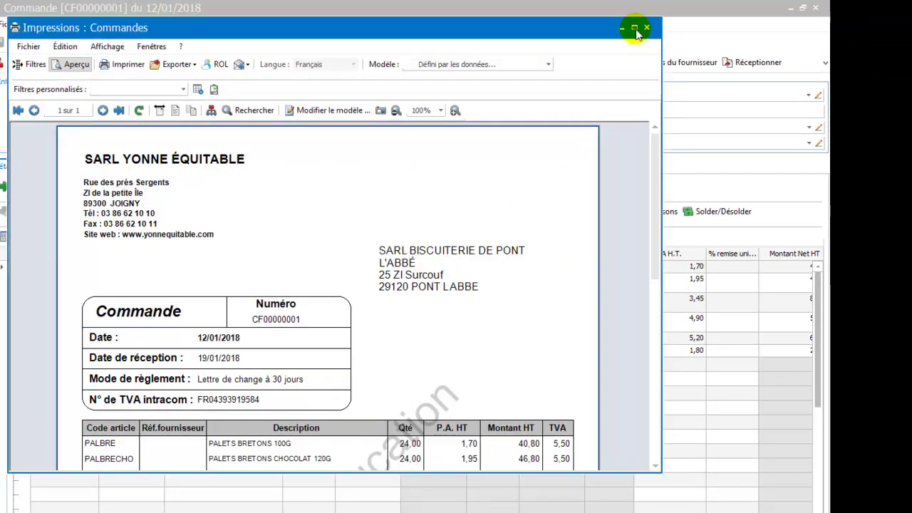
{"action": "left_click", "coordinate": [634, 29]}
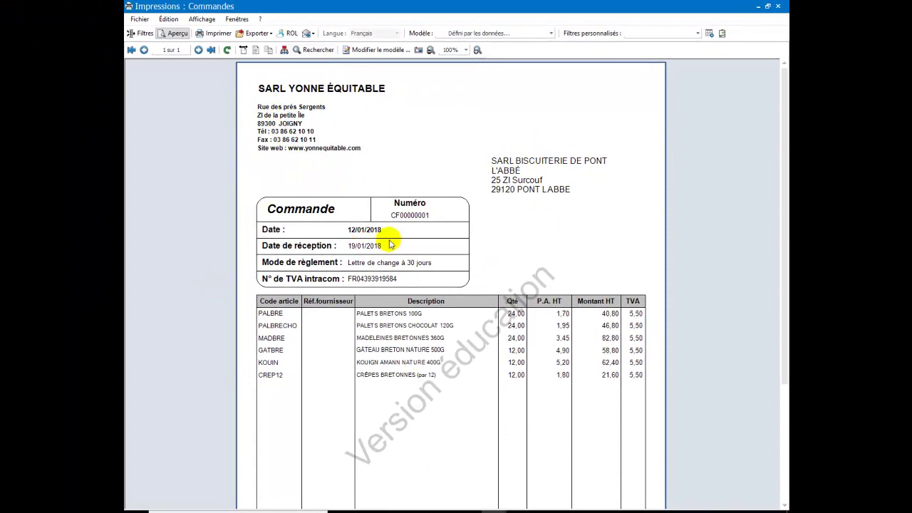
{"action": "scroll", "coordinate": [389, 239], "scroll_direction": "down", "scroll_amount": 2}
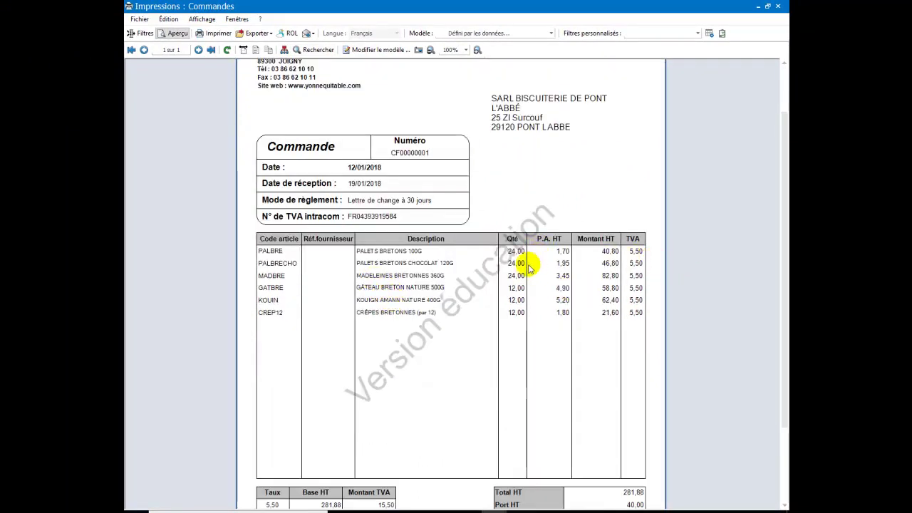
{"action": "scroll", "coordinate": [597, 313], "scroll_direction": "down", "scroll_amount": 3}
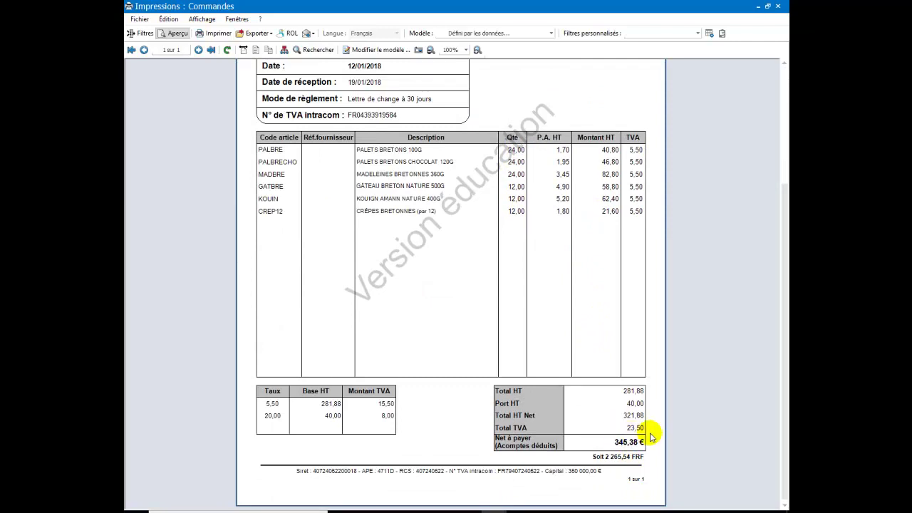
{"action": "scroll", "coordinate": [585, 403], "scroll_direction": "up", "scroll_amount": 5}
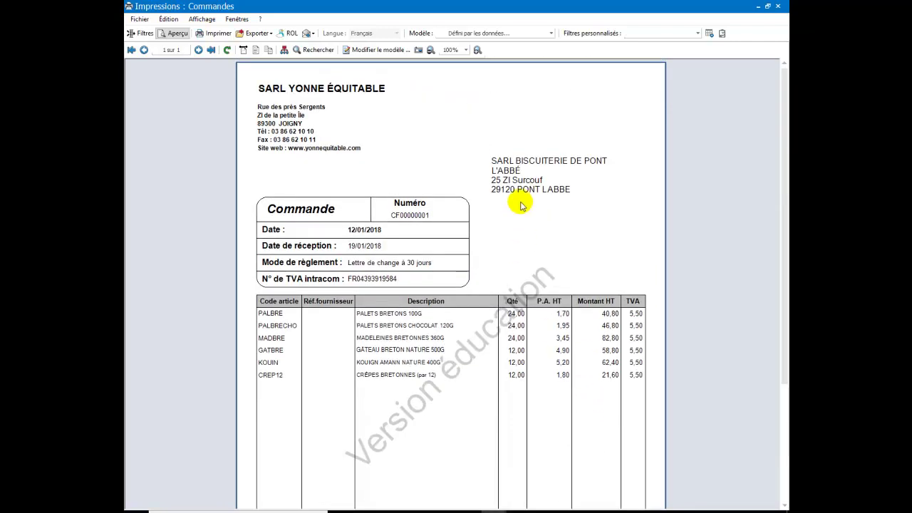
{"action": "scroll", "coordinate": [494, 350], "scroll_direction": "down", "scroll_amount": 5}
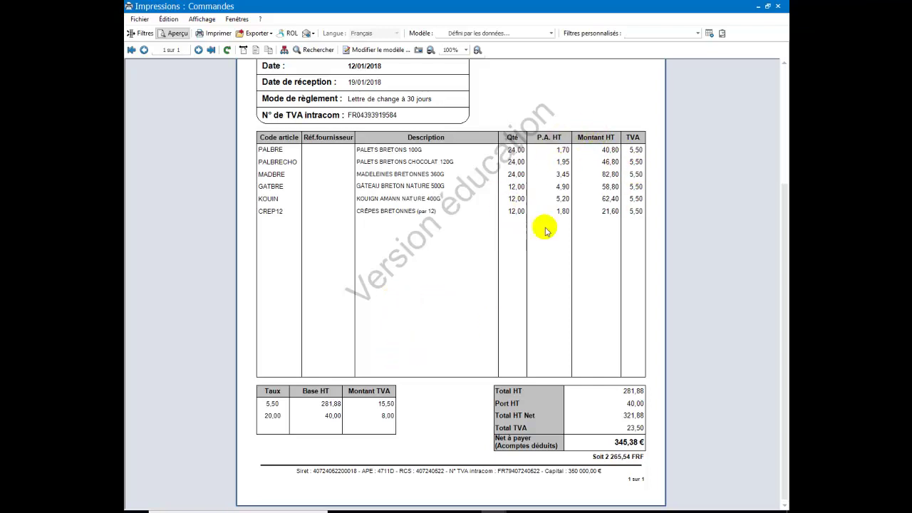
{"action": "scroll", "coordinate": [494, 316], "scroll_direction": "up", "scroll_amount": 5}
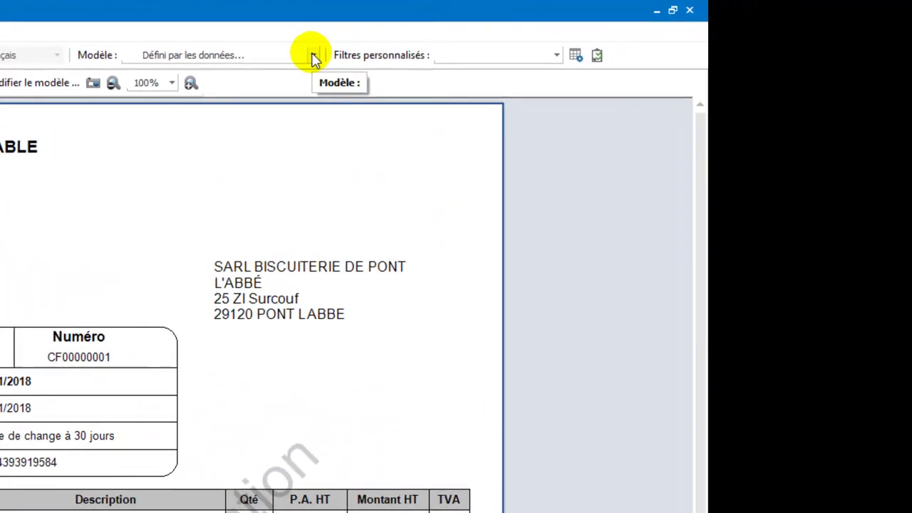
- Change the print model to "Commande avec remise" and check the discount and totals on the previewed order
{"action": "left_click", "coordinate": [313, 57]}
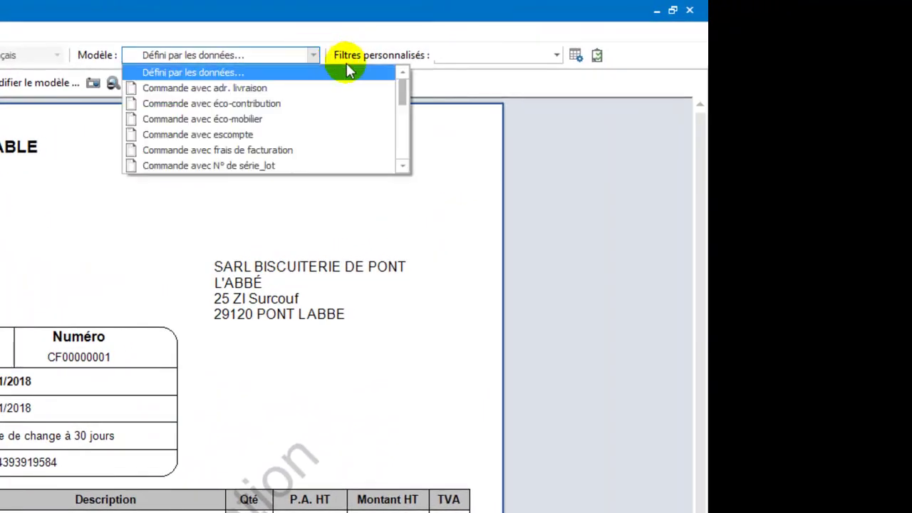
{"action": "left_click", "coordinate": [402, 169]}
{"action": "left_click", "coordinate": [404, 168]}
{"action": "left_click", "coordinate": [403, 168]}
{"action": "left_click", "coordinate": [403, 169]}
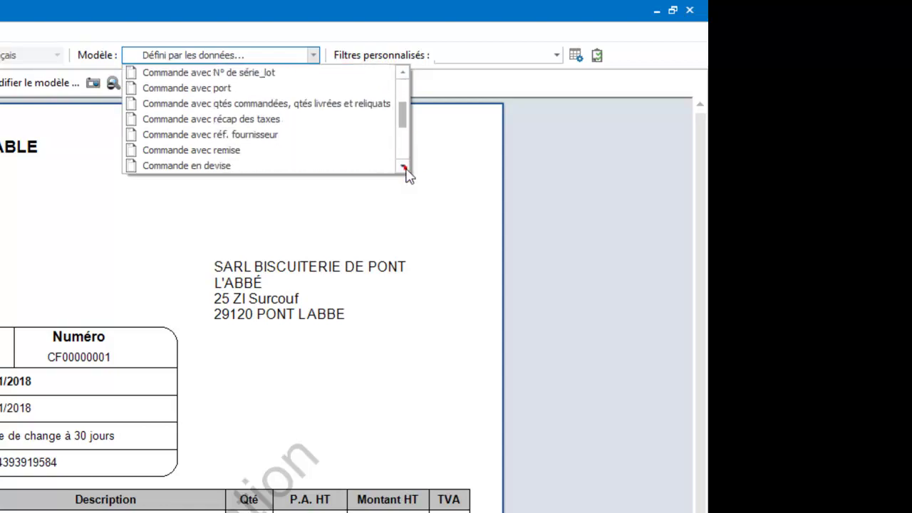
{"action": "left_click", "coordinate": [240, 150]}
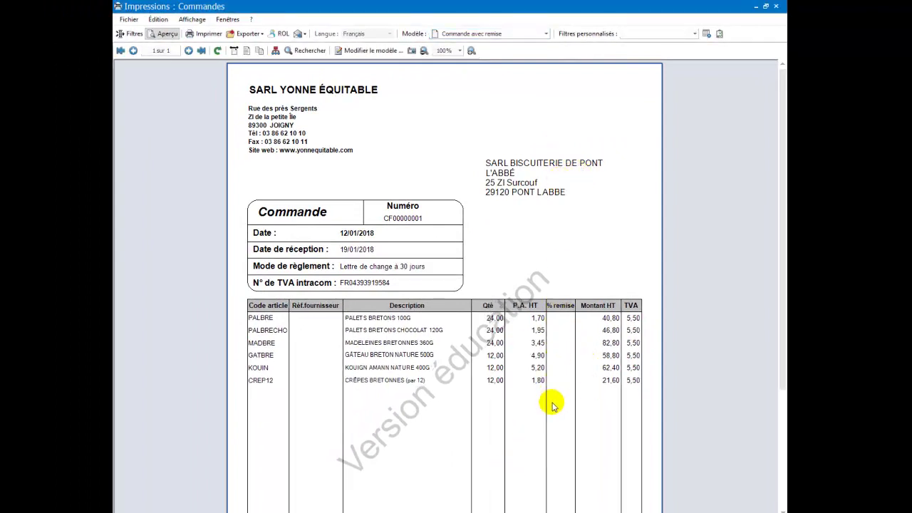
{"action": "scroll", "coordinate": [552, 384], "scroll_direction": "down", "scroll_amount": 3}
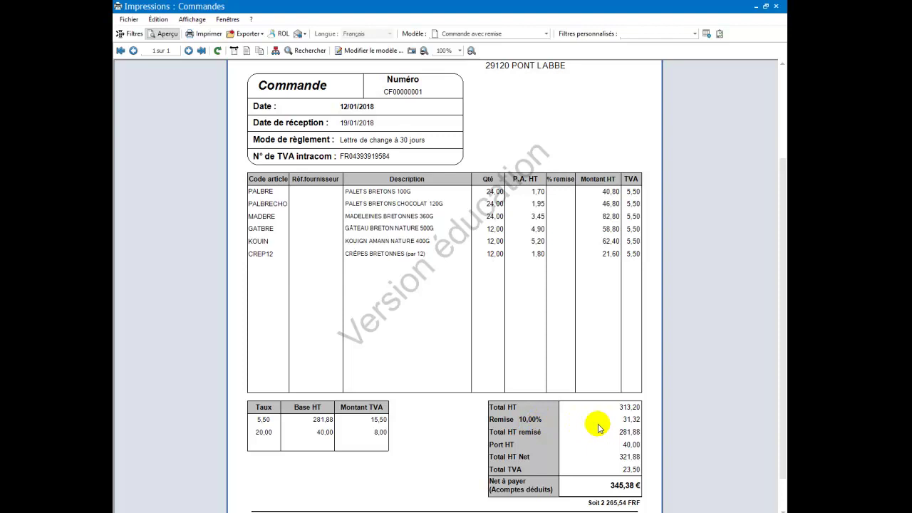
{"action": "scroll", "coordinate": [509, 379], "scroll_direction": "up", "scroll_amount": 3}
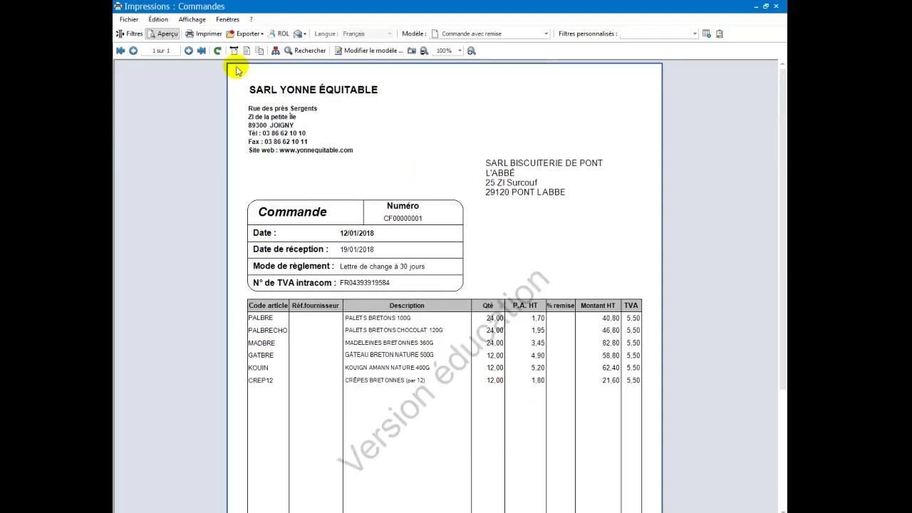